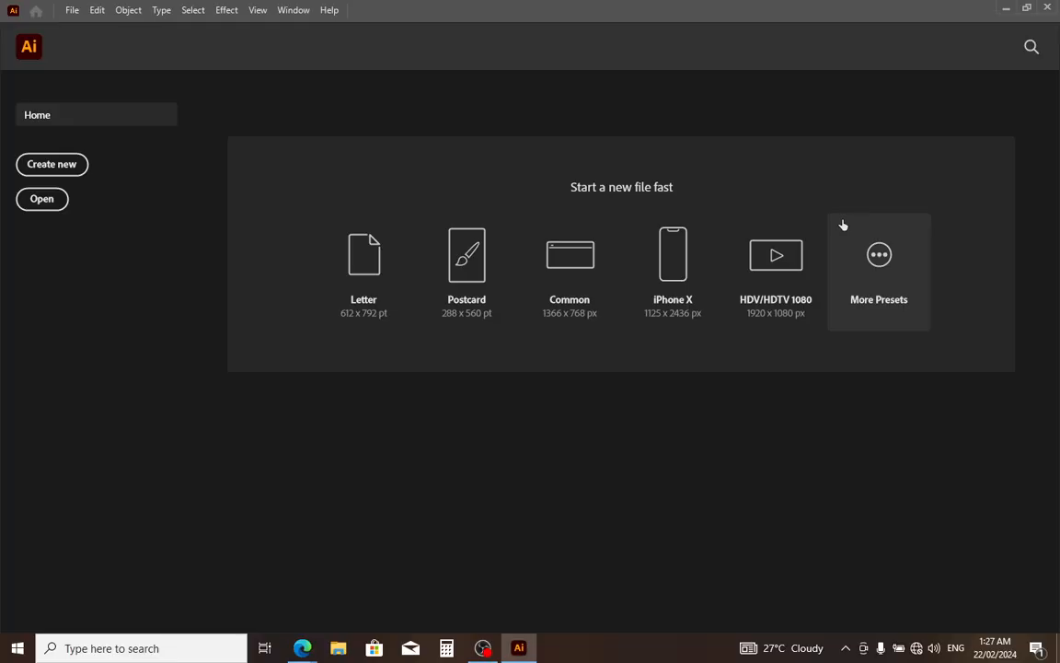
Step: Create a new document from the 800 x 600 pt Art & Illustration preset
click(878, 257)
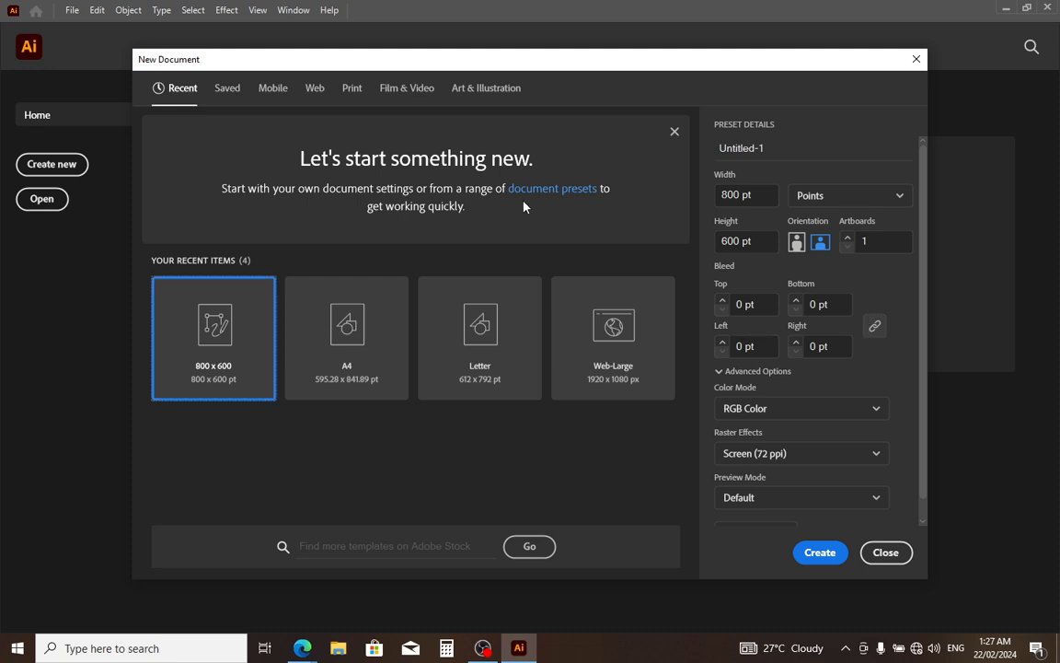
click(472, 87)
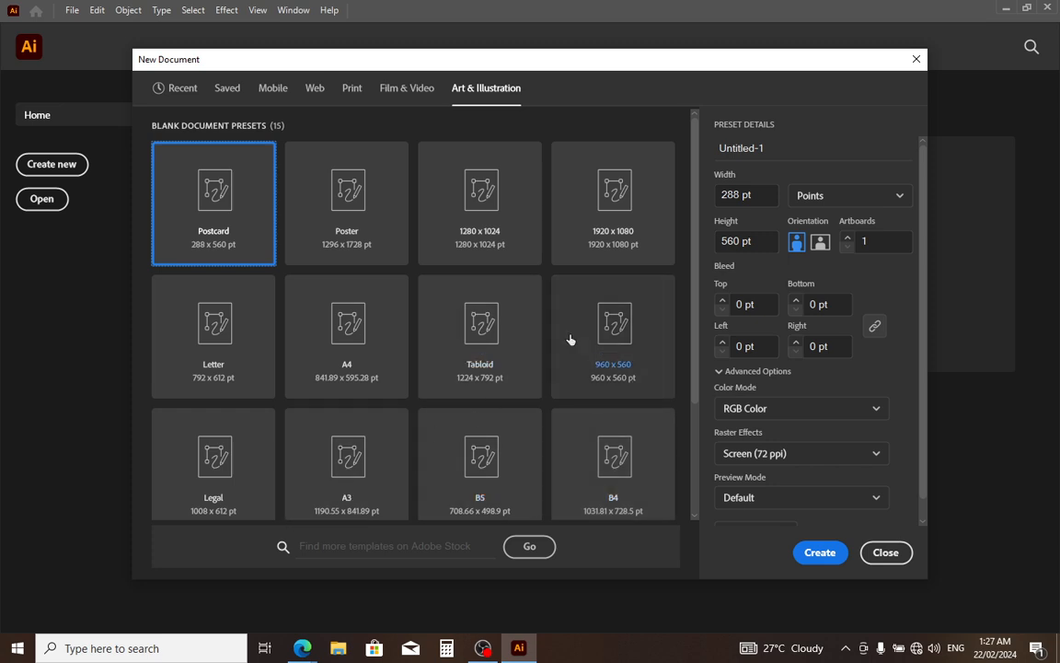
scroll(569, 339, down, 3)
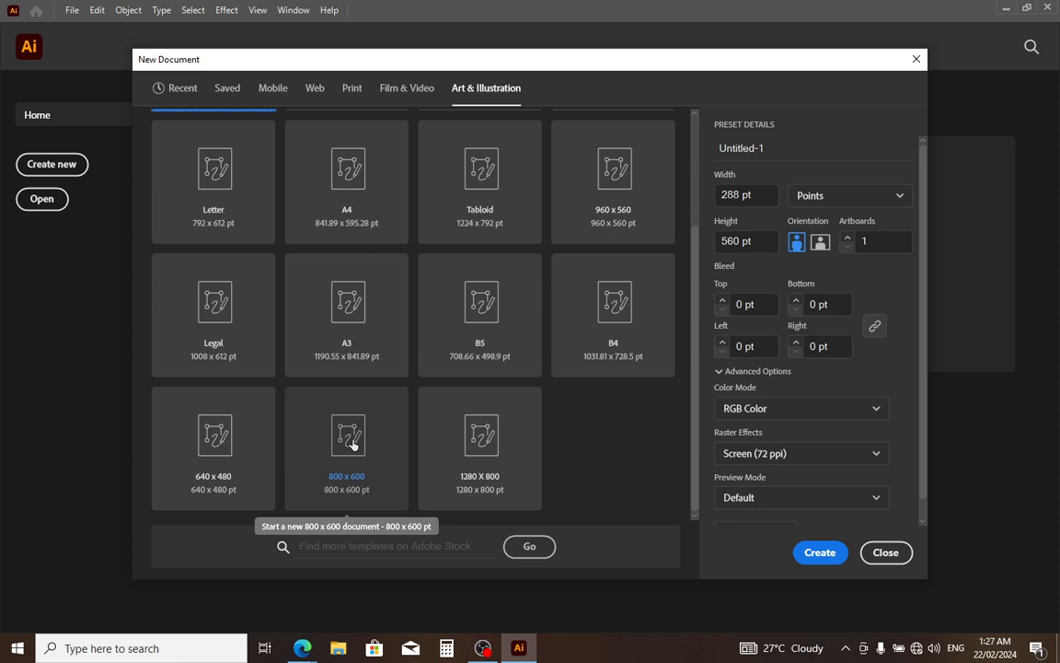
click(350, 445)
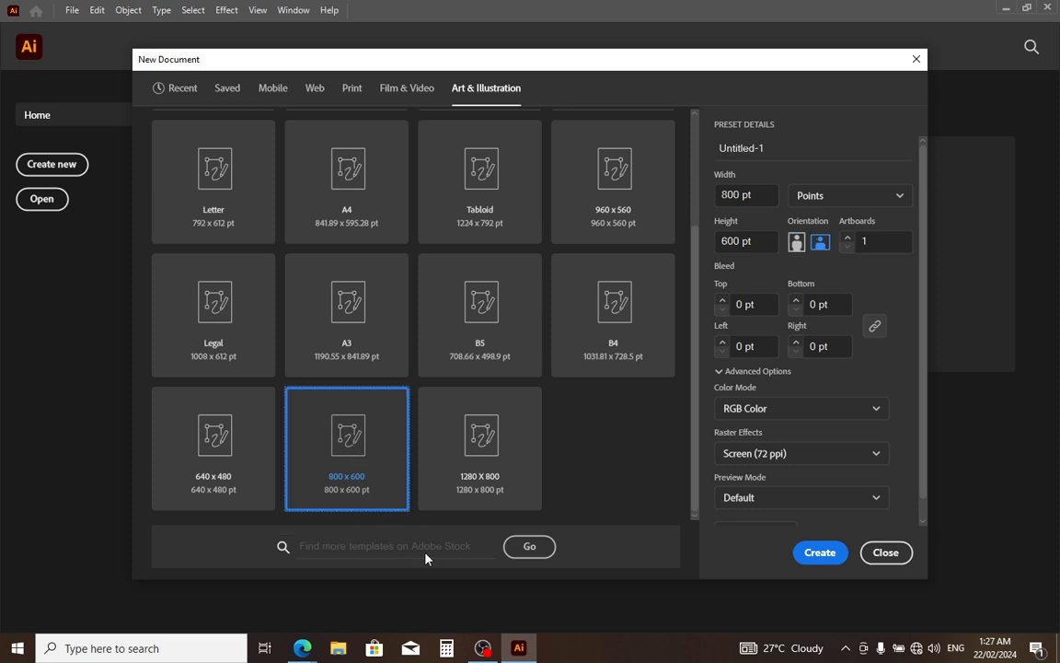
click(818, 552)
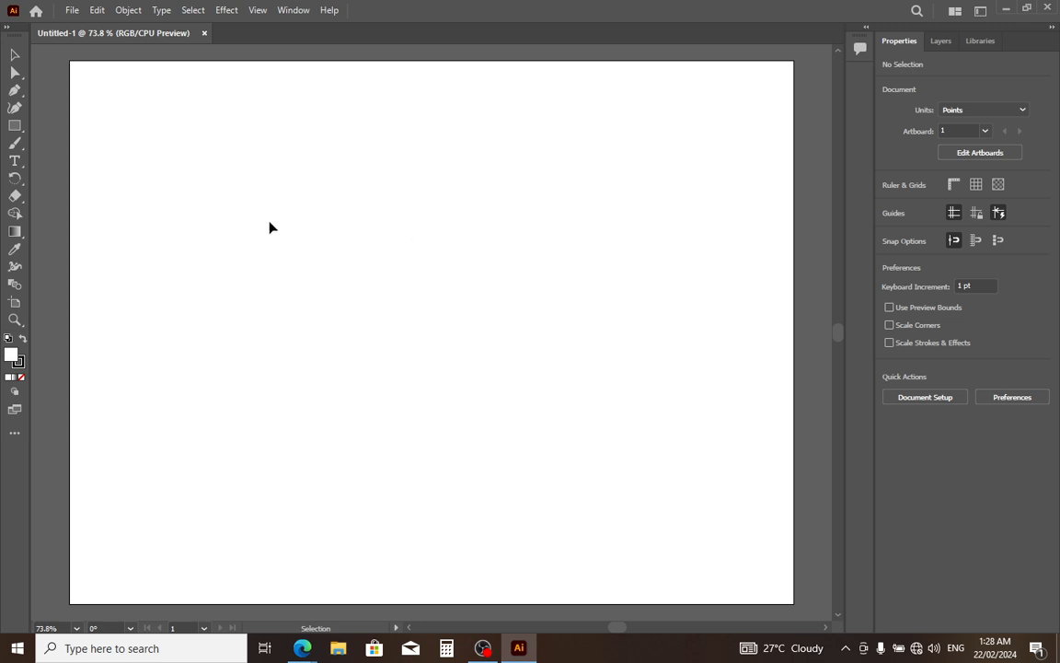
Step: Draw a closed, slanted triangle about 181 by 328 pt with the Pen tool in the artboard's upper left area
click(14, 90)
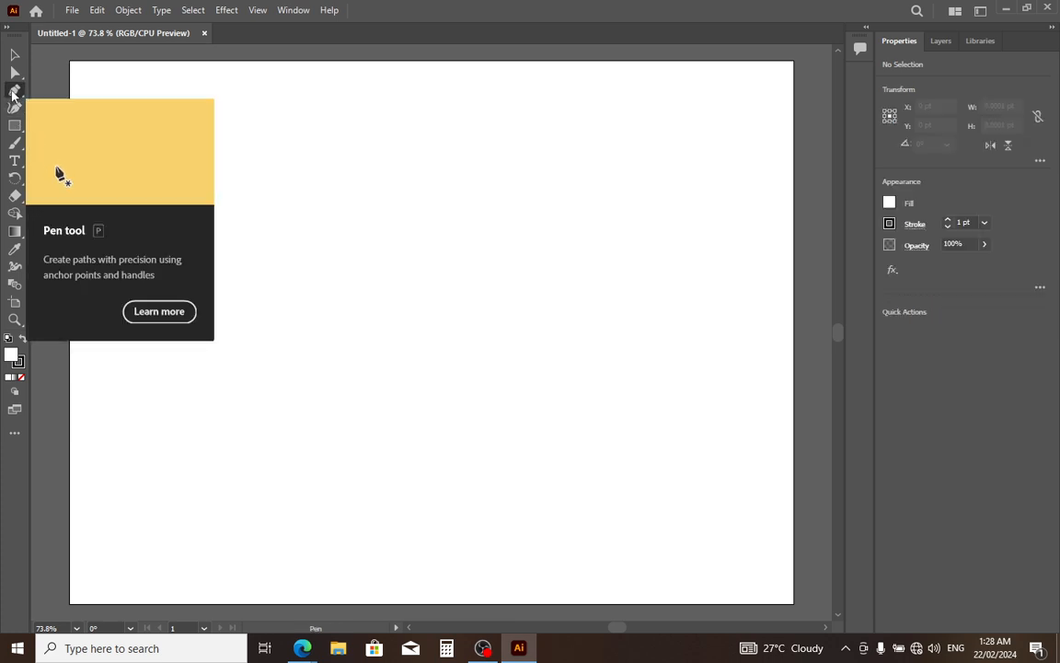
click(224, 380)
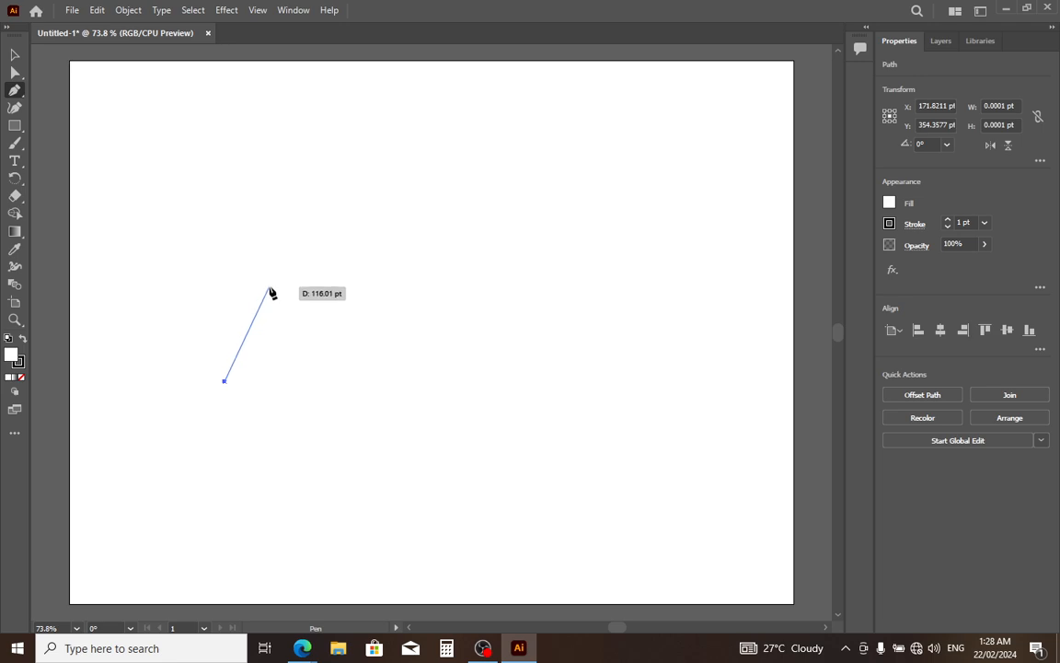
click(339, 86)
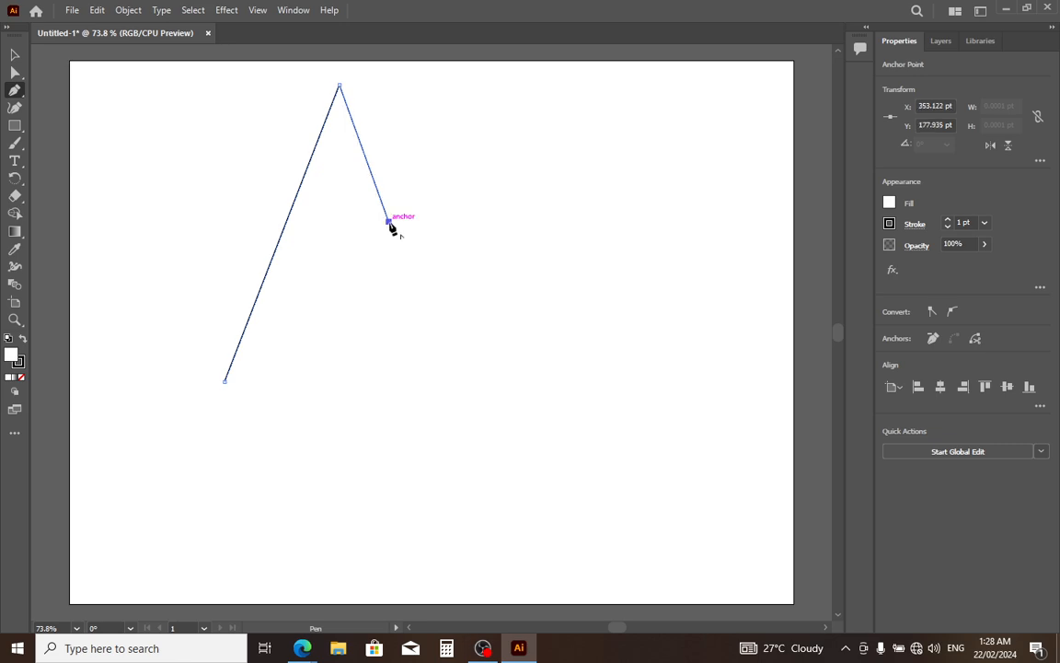
click(388, 221)
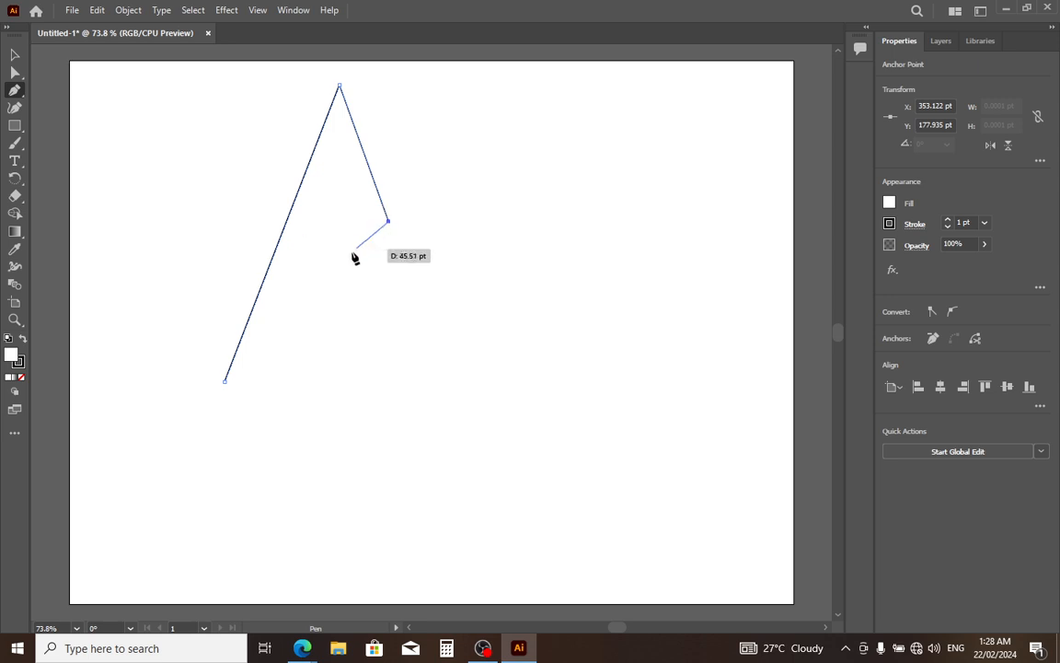
click(224, 383)
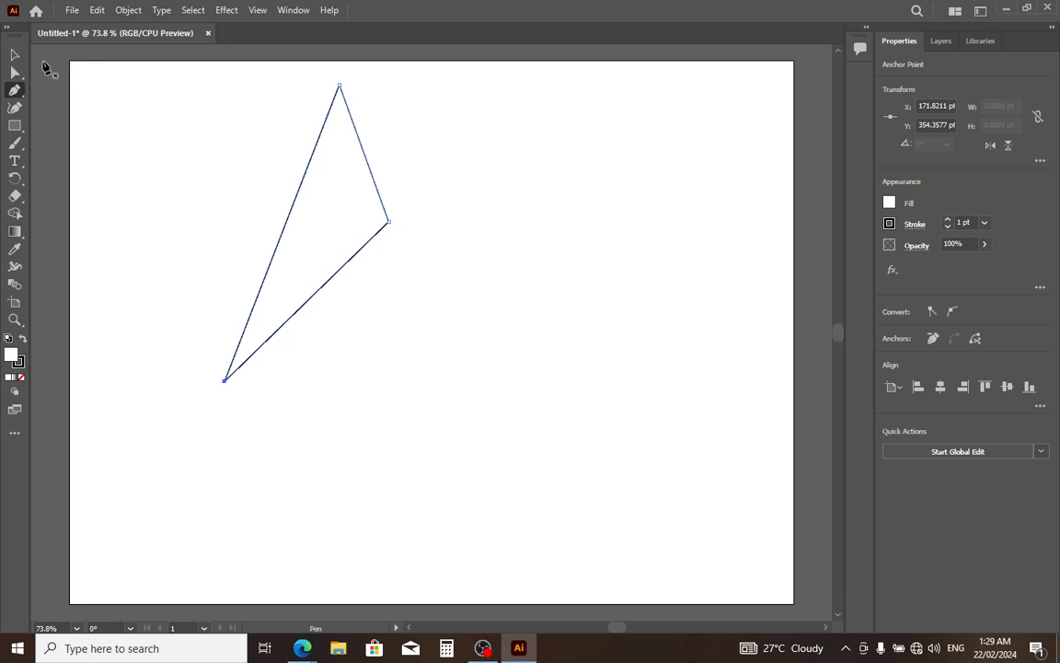
click(15, 56)
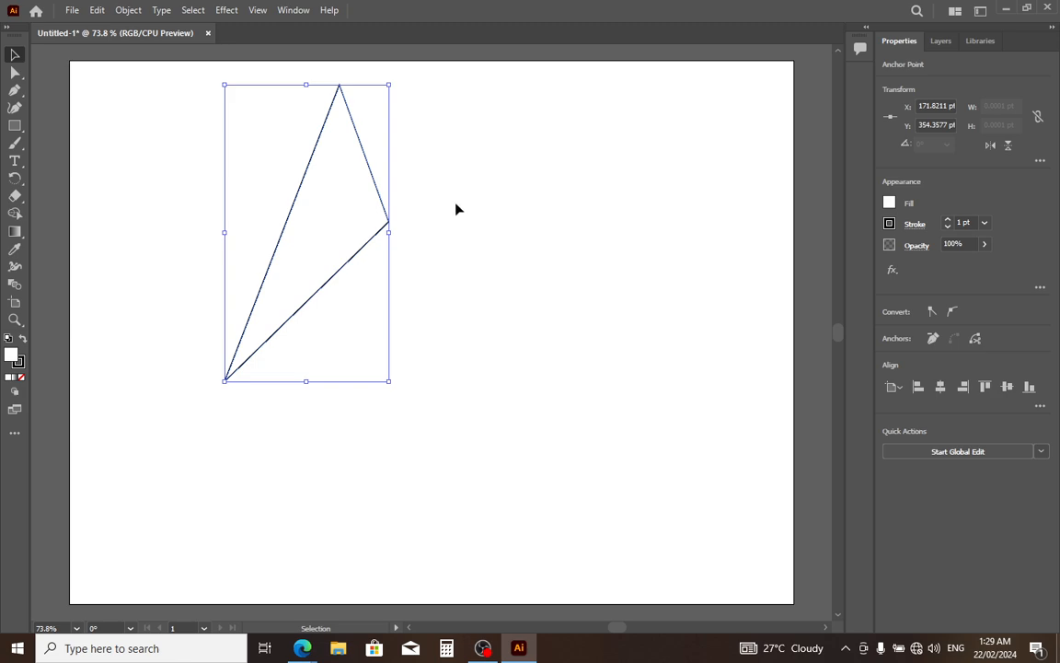
Step: Paste a copy of the triangle and delete that copy
right_click(285, 235)
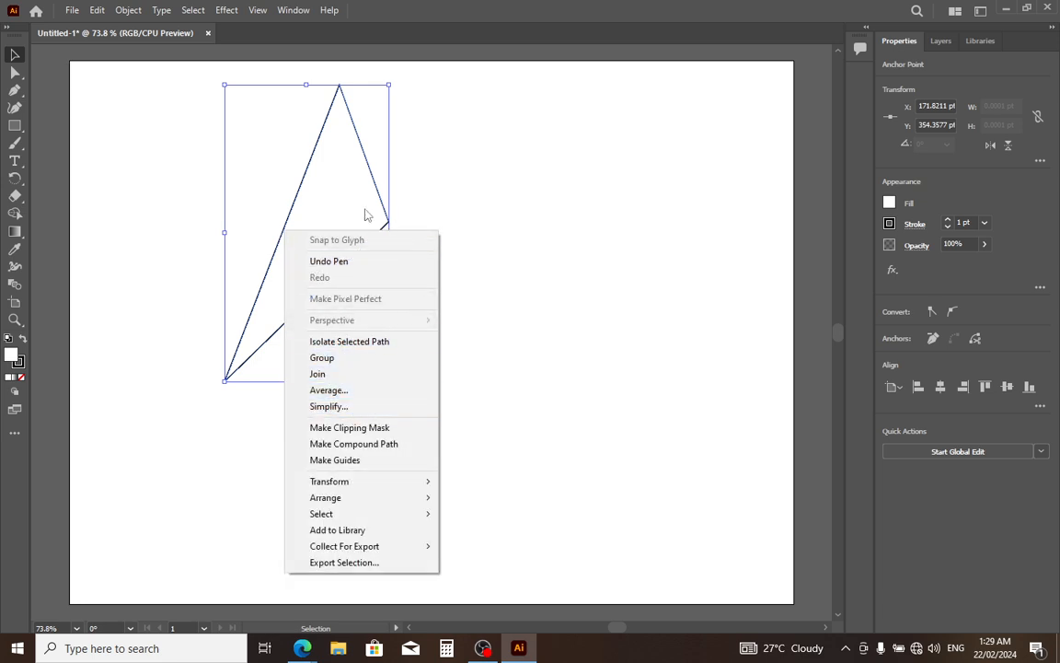
right_click(225, 237)
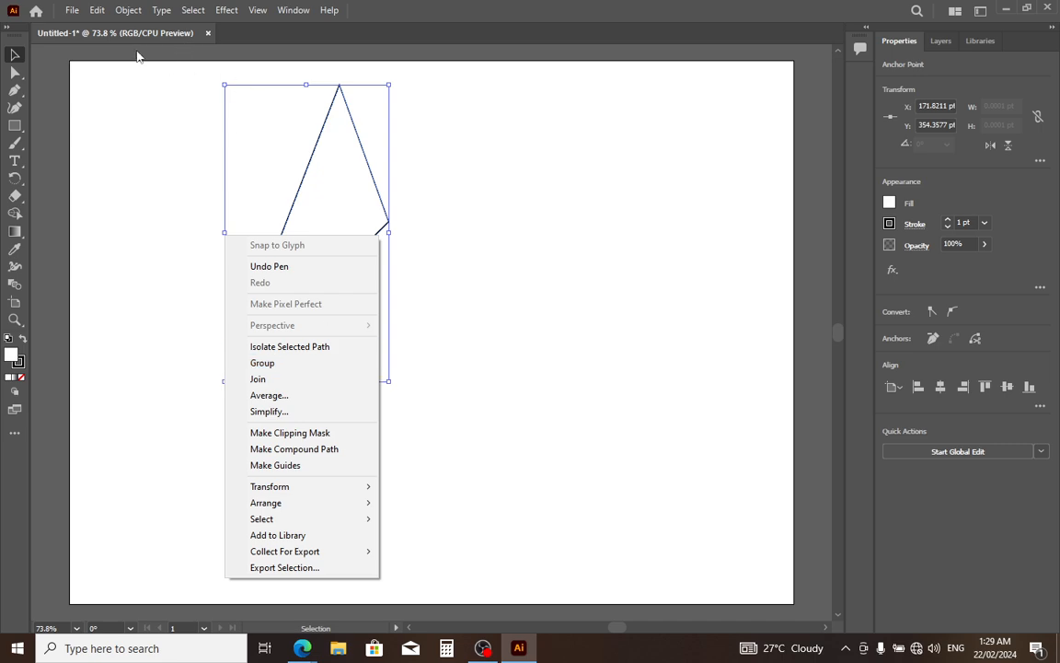
click(93, 11)
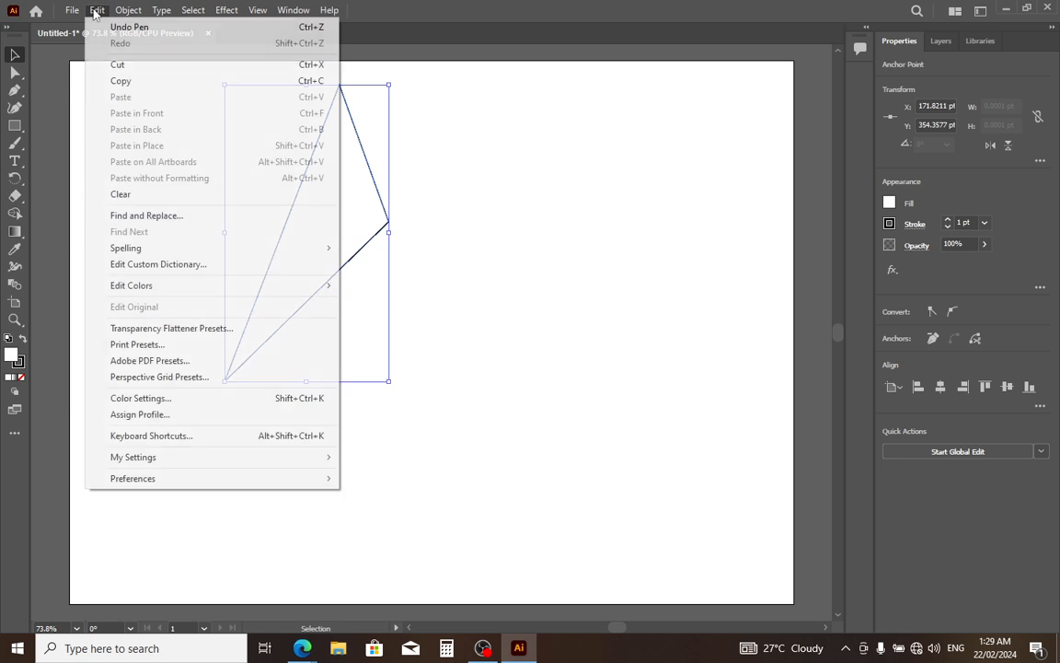
click(120, 81)
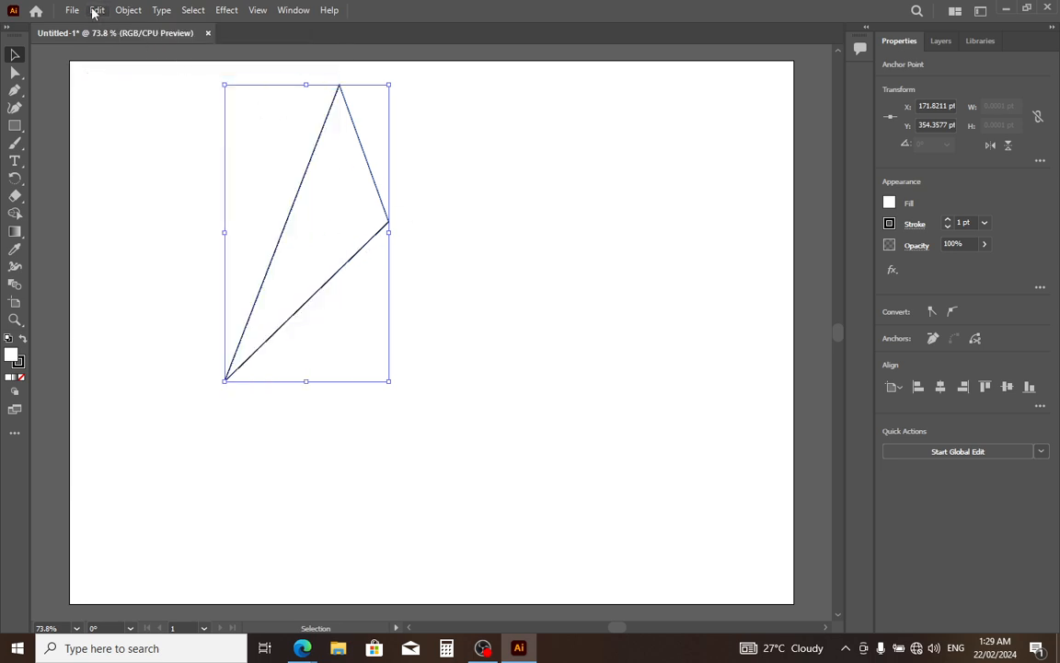
click(107, 69)
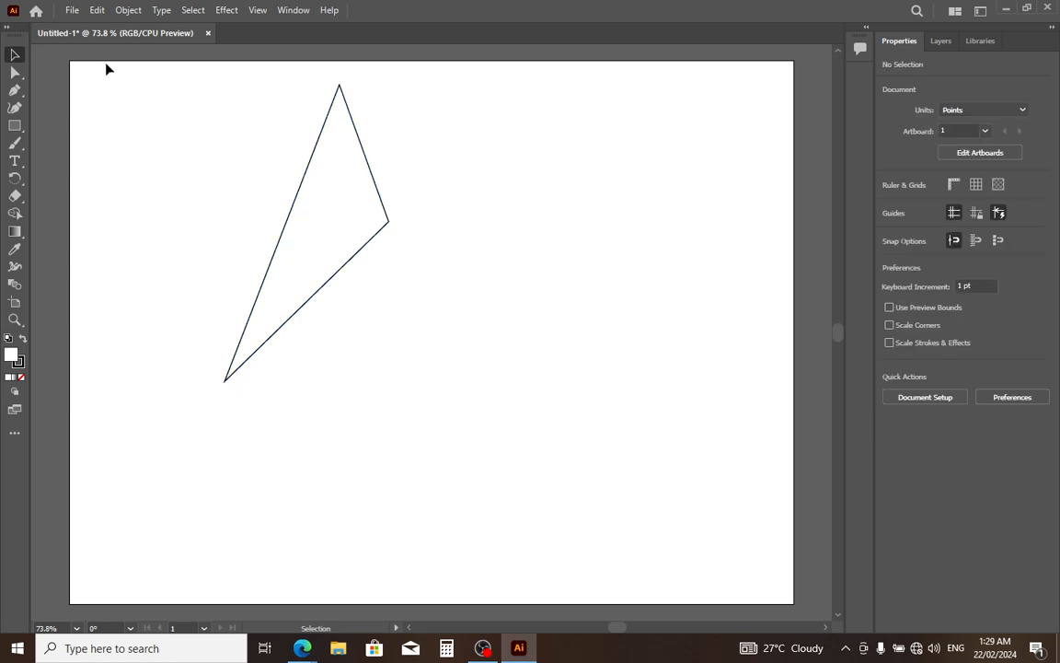
click(99, 11)
click(132, 99)
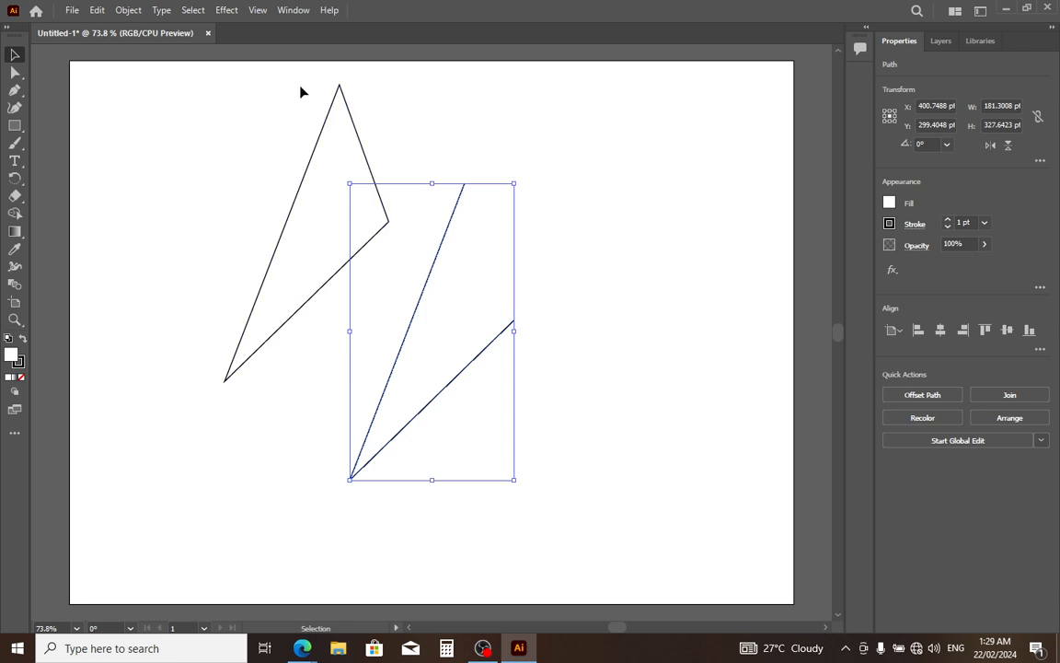
key(Delete)
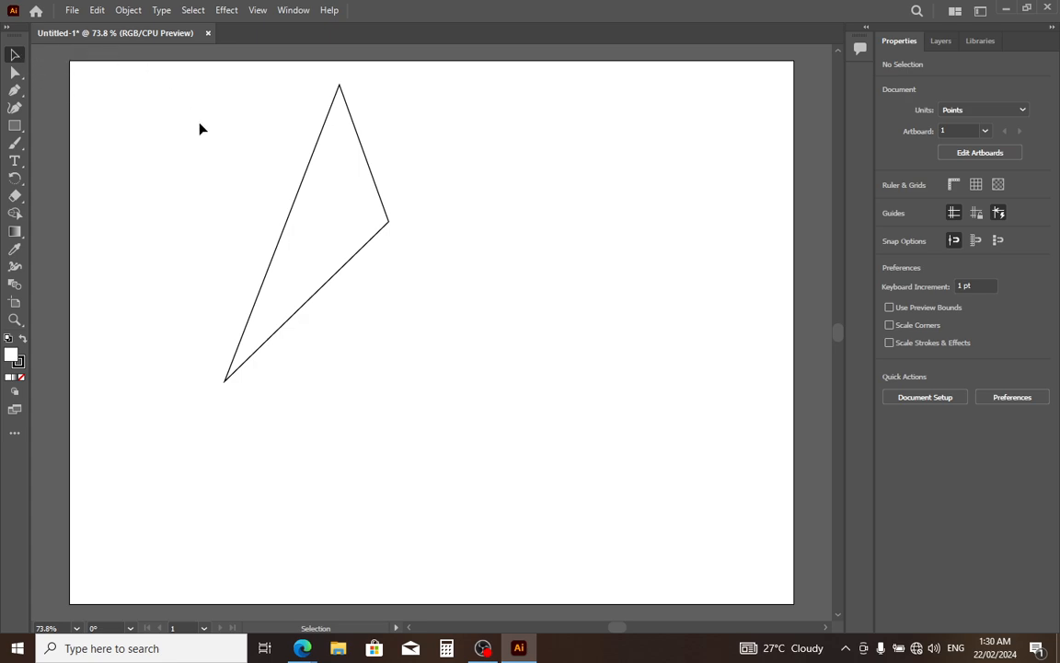
Step: Duplicate the triangle, flip the copy horizontally at about 176 pt wide, and place it against the original's right corner
click(337, 172)
key(ctrl+c)
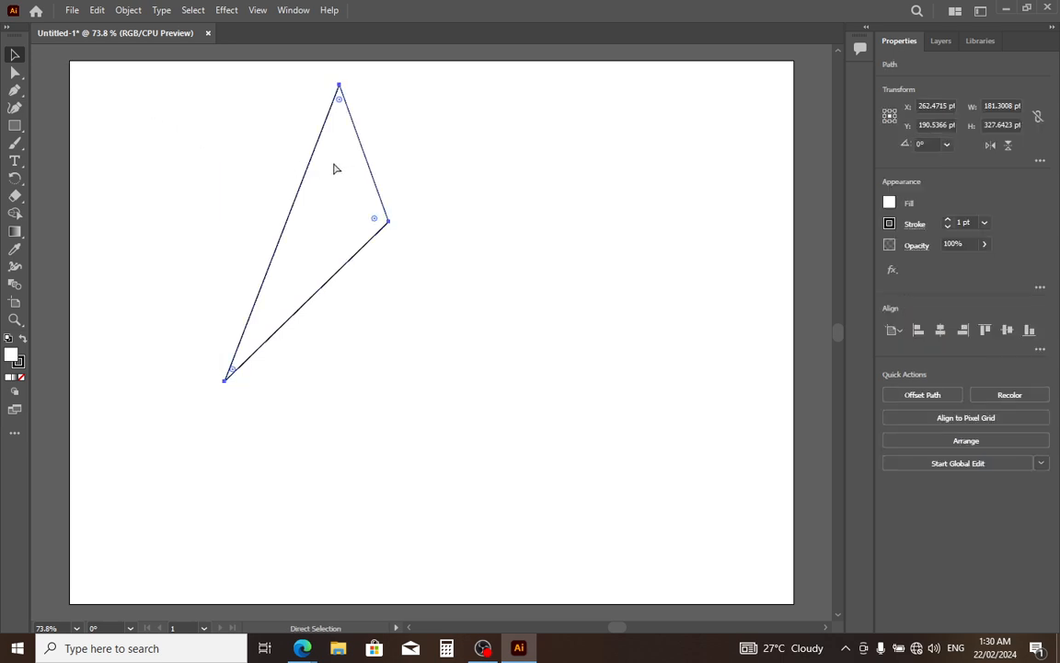
key(ctrl+v)
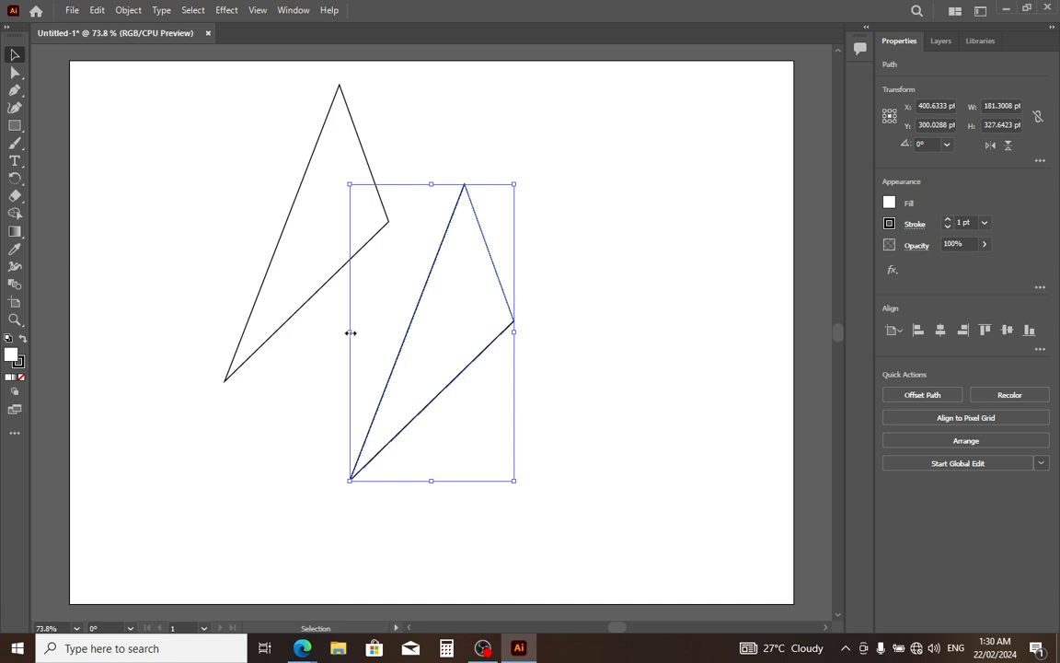
drag(351, 333, 674, 322)
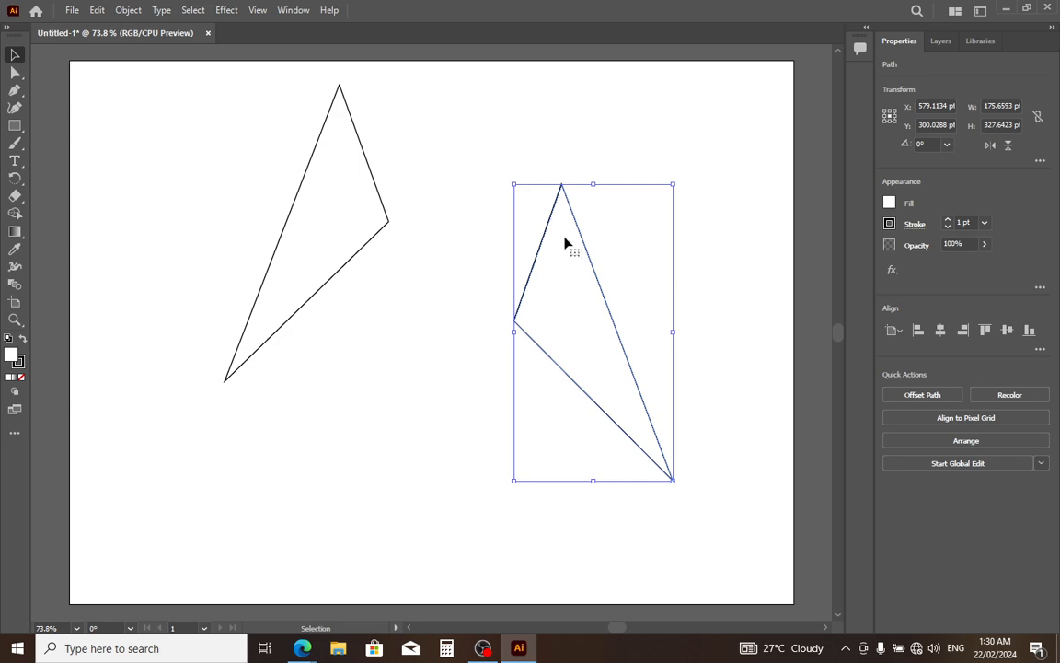
drag(563, 244, 444, 167)
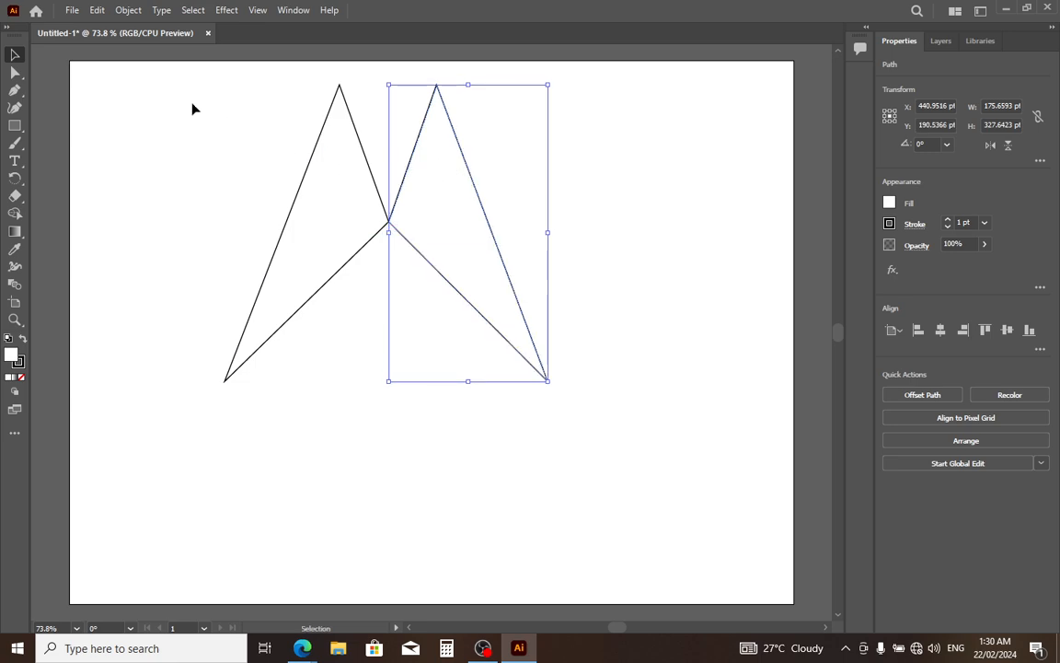
click(160, 54)
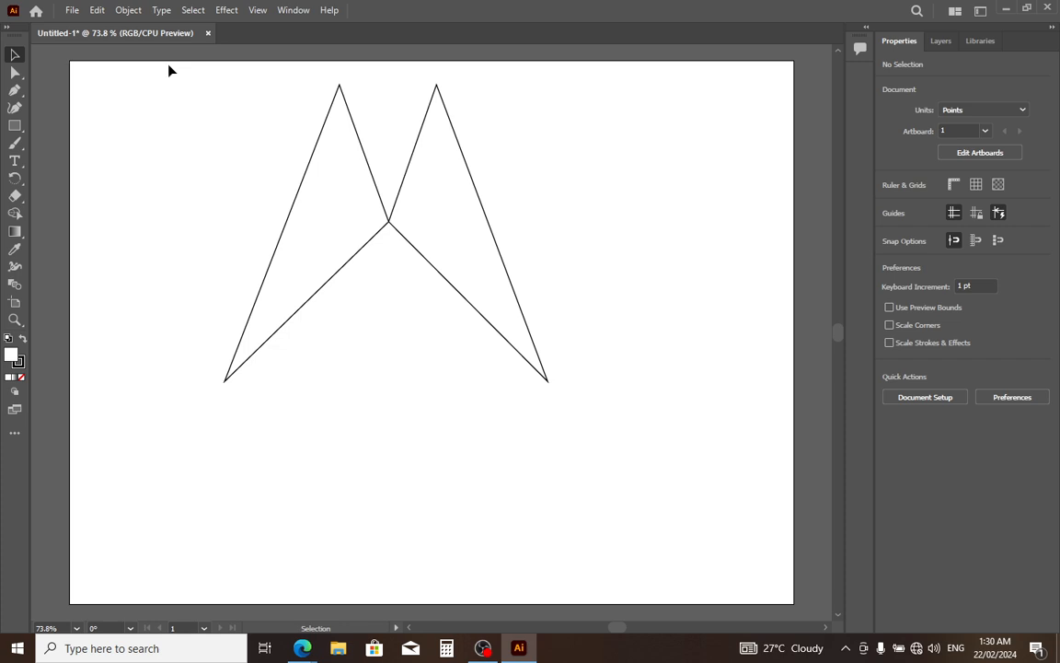
Step: Narrow the left triangle to about 115 pt and the right one to about 129 pt, and bring their inner corners together
click(436, 199)
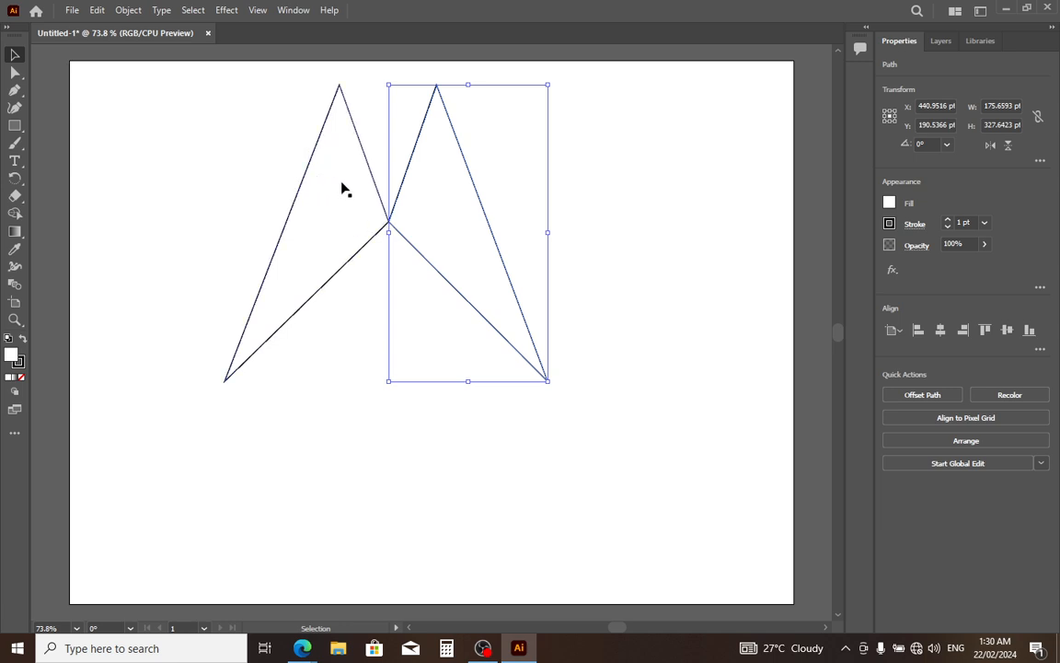
click(315, 258)
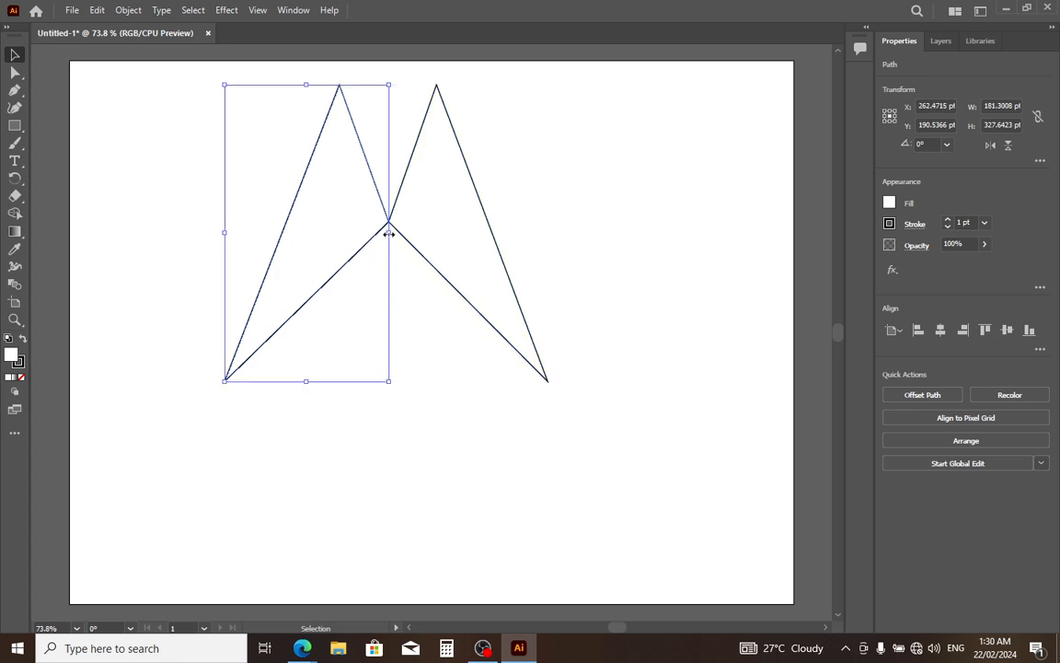
drag(389, 233, 329, 243)
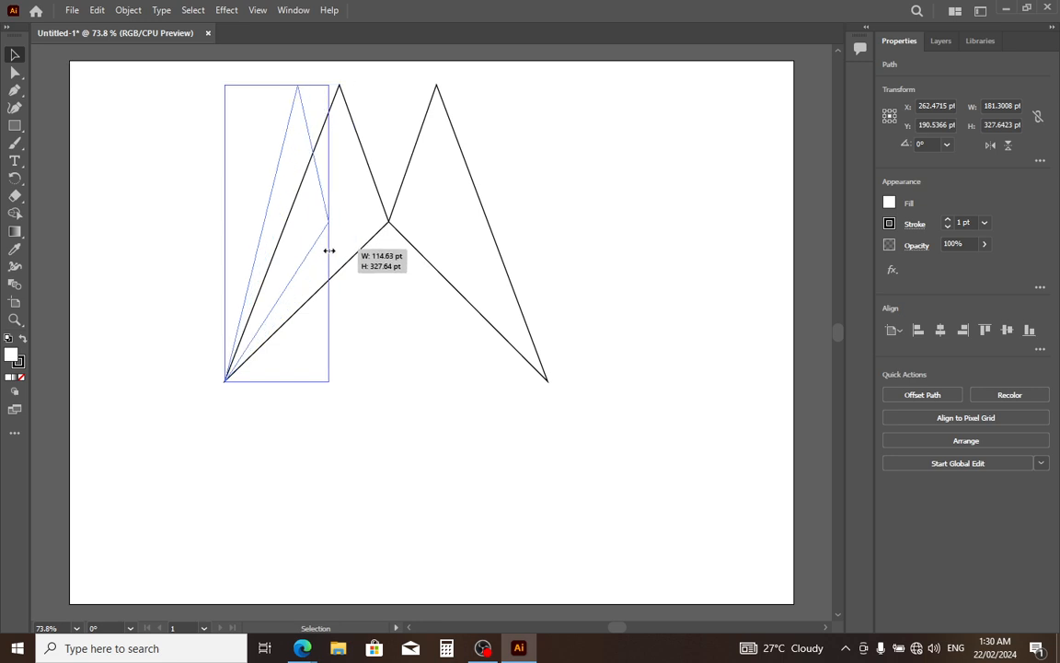
click(438, 234)
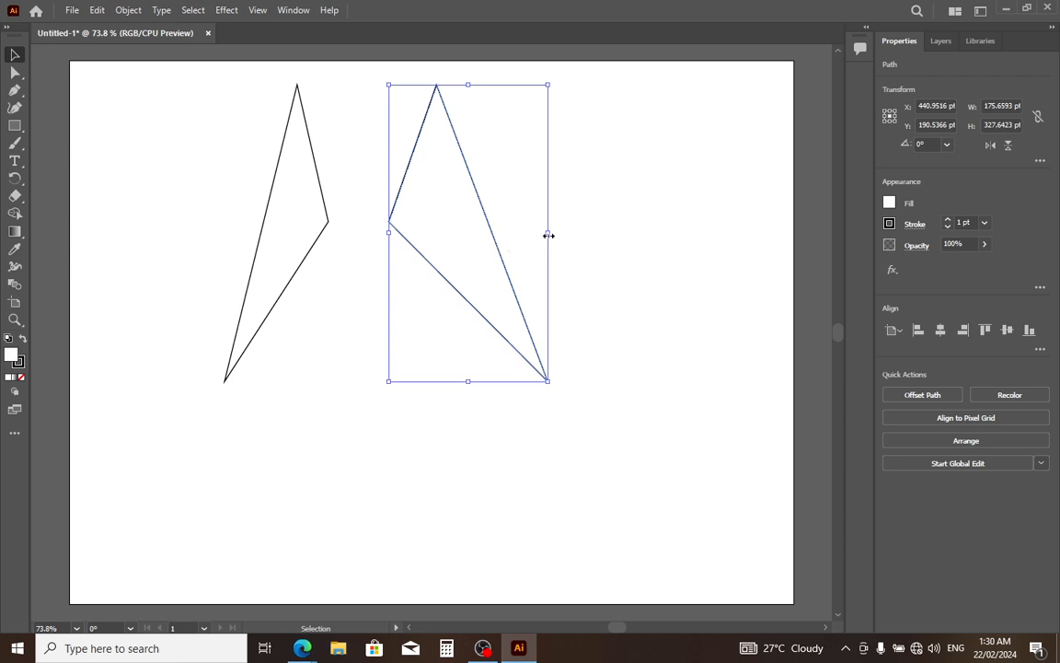
drag(548, 233, 505, 245)
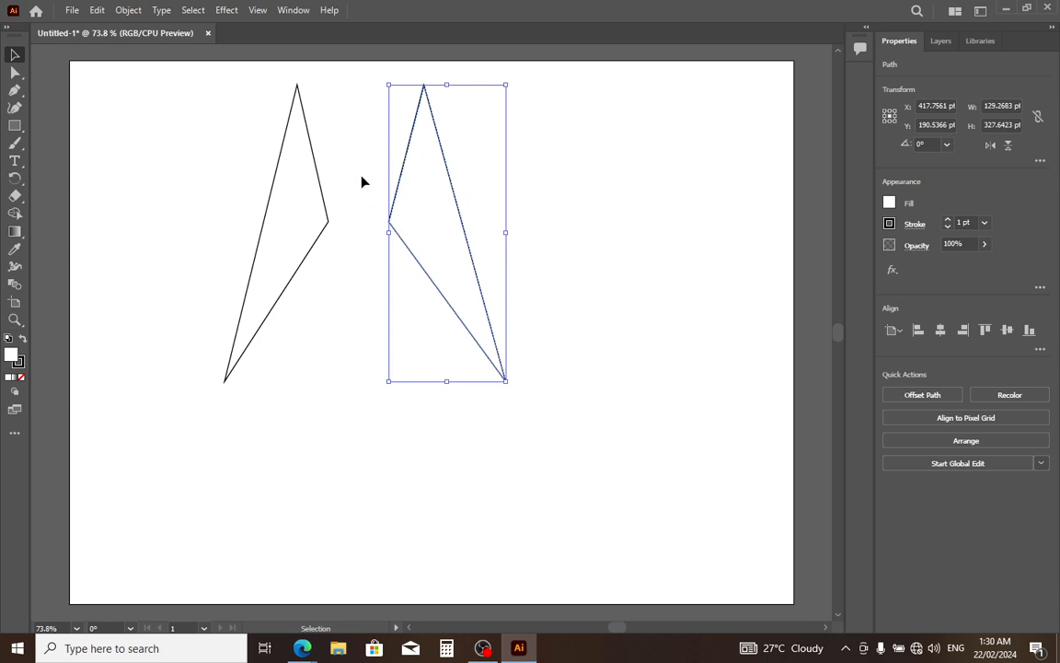
drag(429, 210, 366, 213)
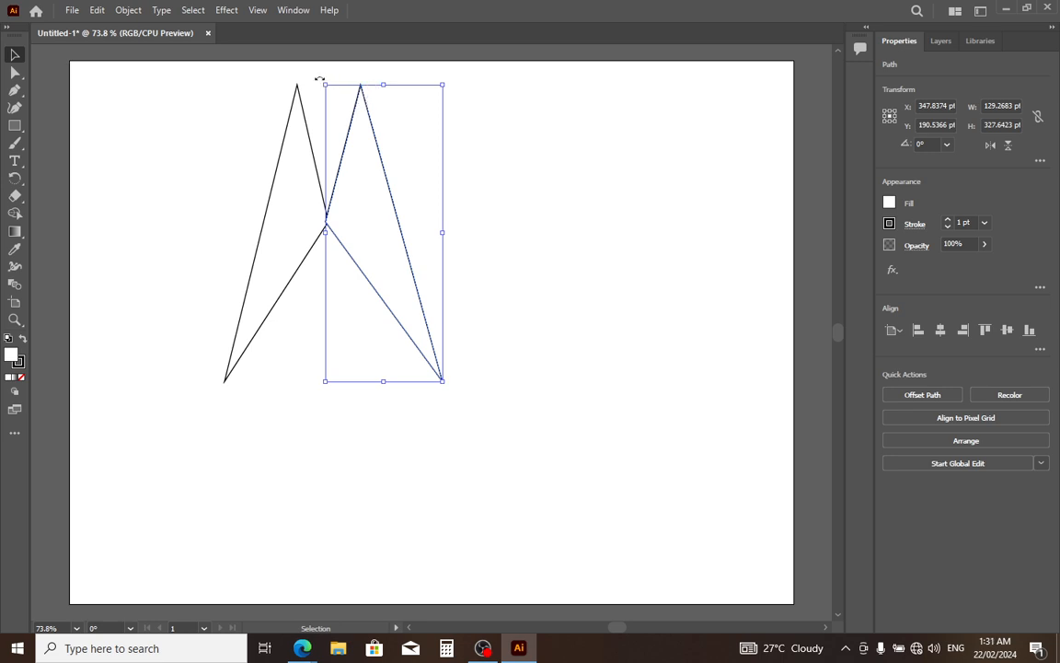
Step: Rotate the triangles toward each other, the right one to about 9.75°, and shift the right one so the inner corners meet
drag(320, 80, 278, 87)
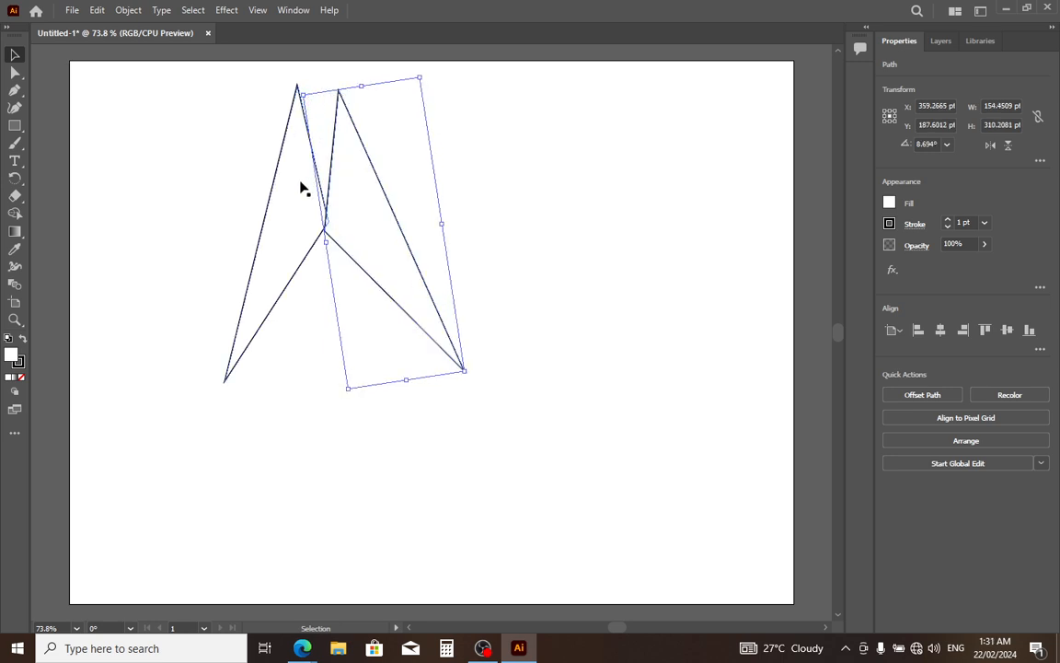
click(282, 204)
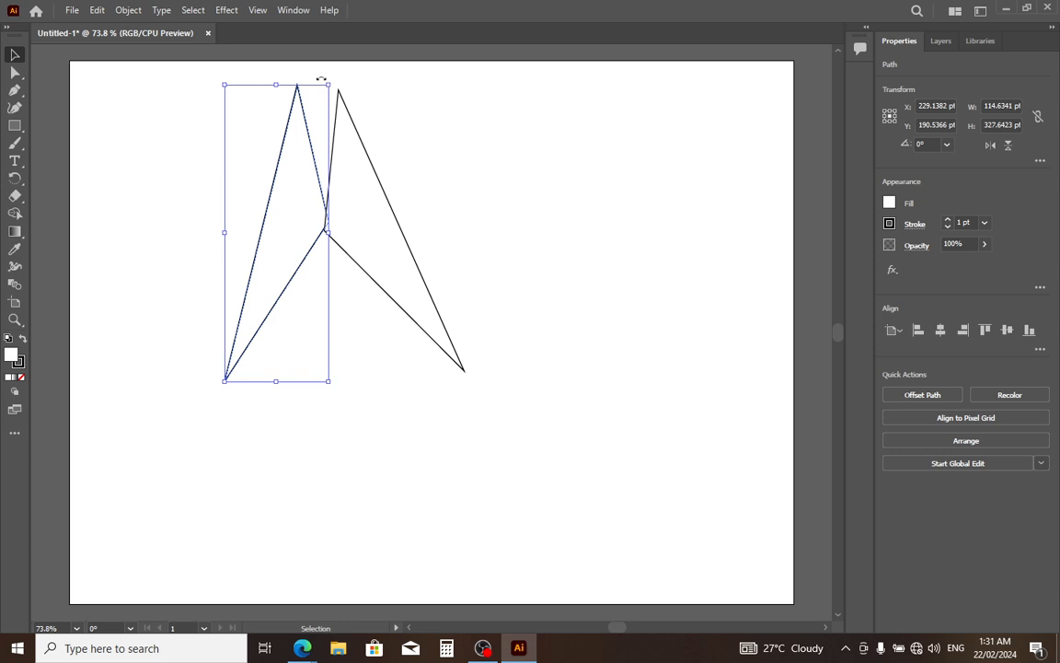
drag(323, 81, 369, 86)
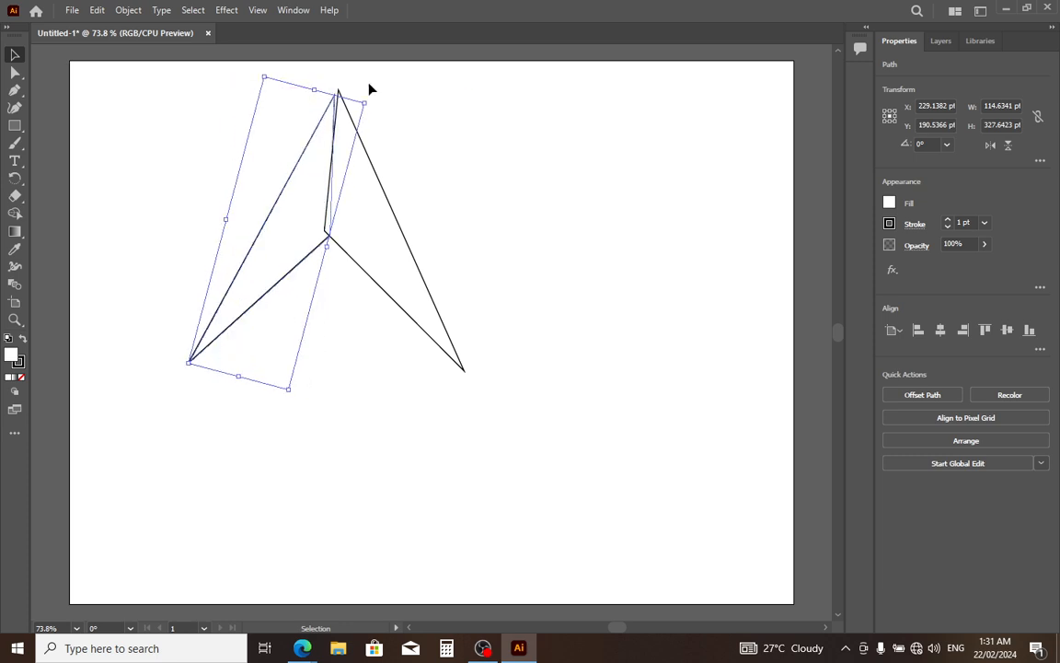
click(374, 221)
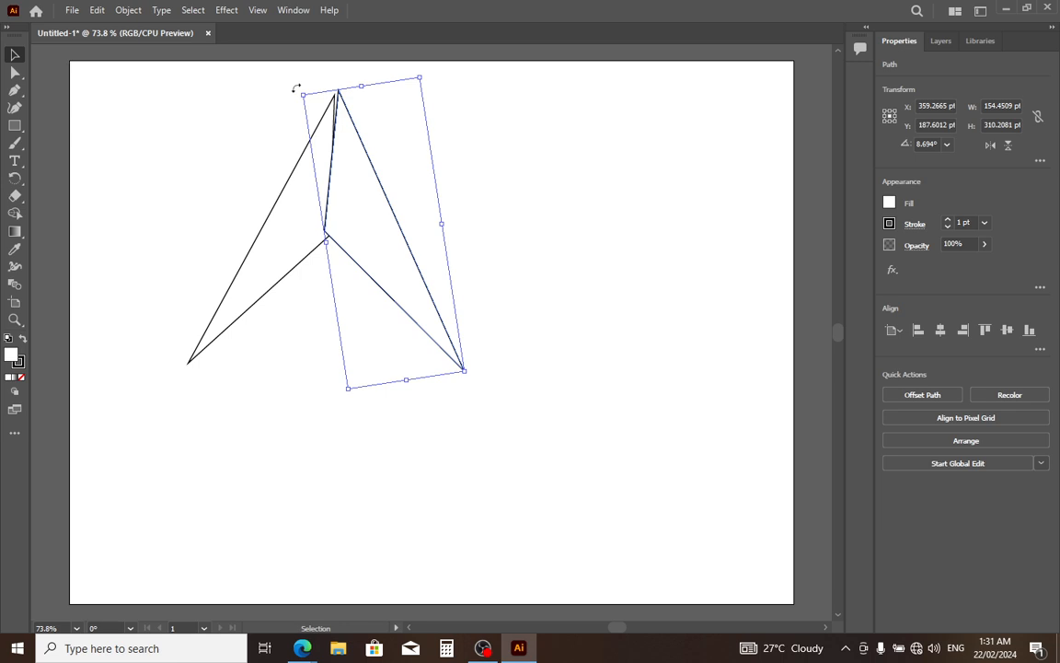
drag(296, 88, 306, 103)
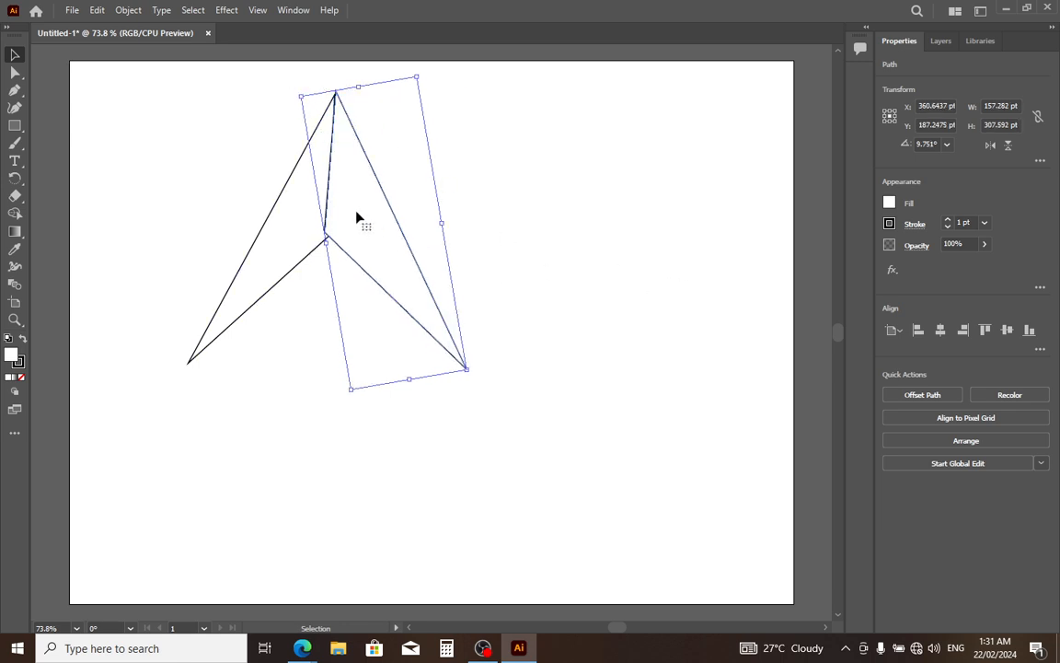
drag(356, 212, 360, 221)
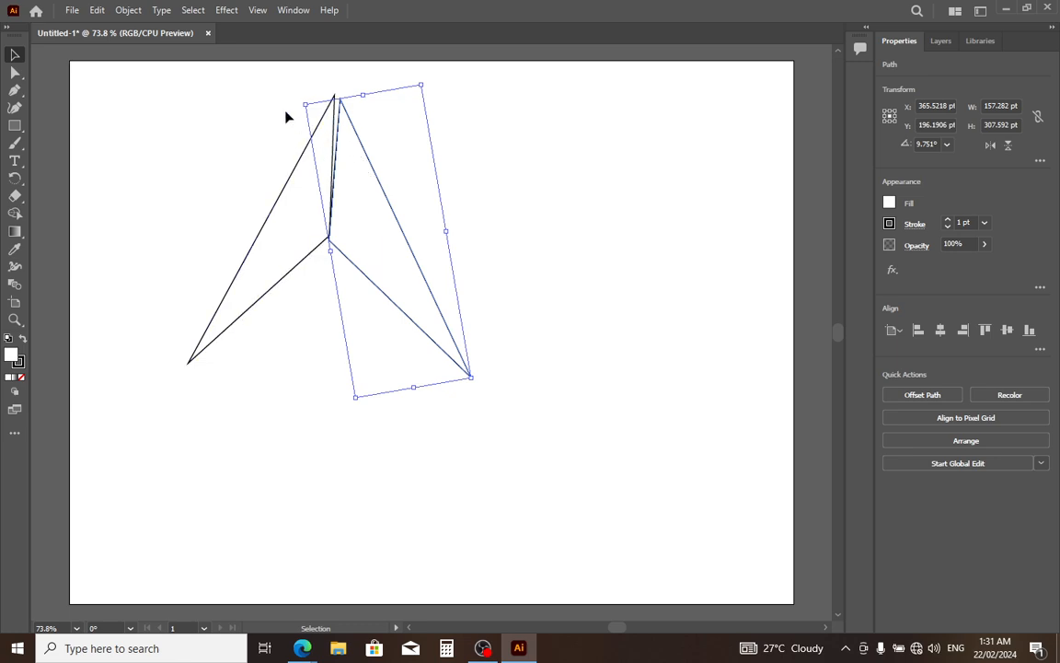
Step: Rotate the right triangle to about 11.84° and nudge it up to about Y 187.5 pt so it meets the left triangle's inner edge
drag(297, 103, 294, 109)
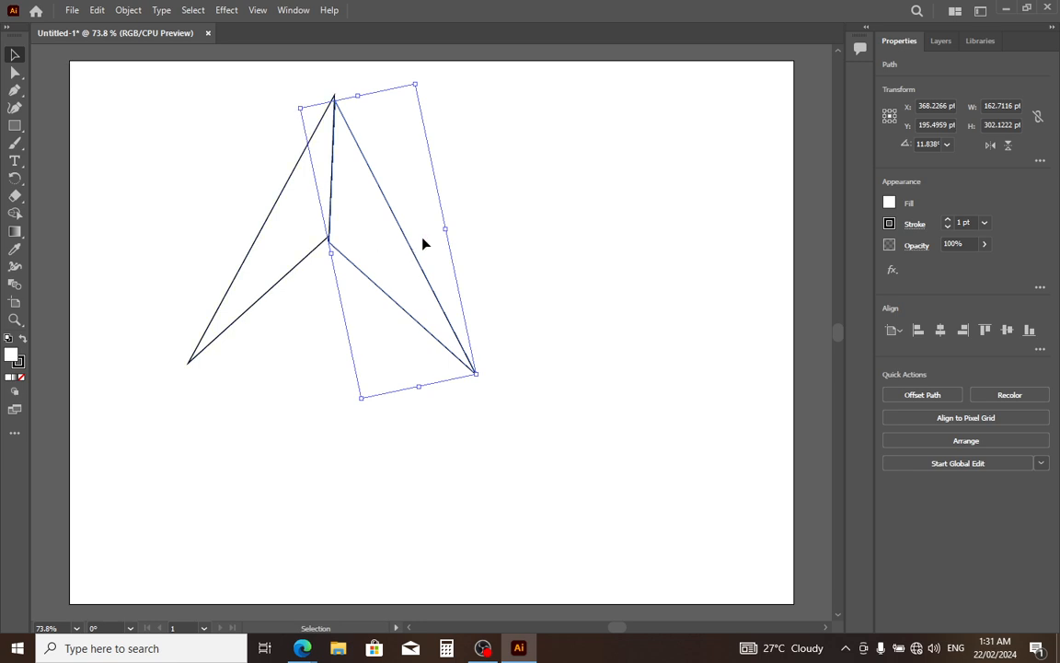
key(Up)
key(Up)
key(Up)
key(Up)
key(Up)
key(Up)
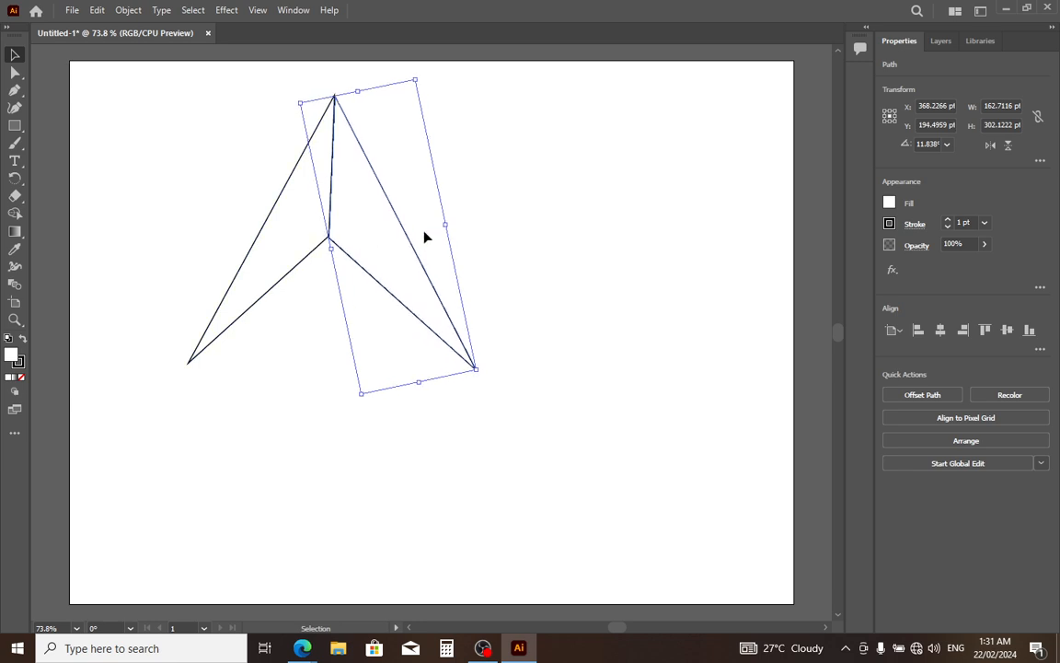
key(Up)
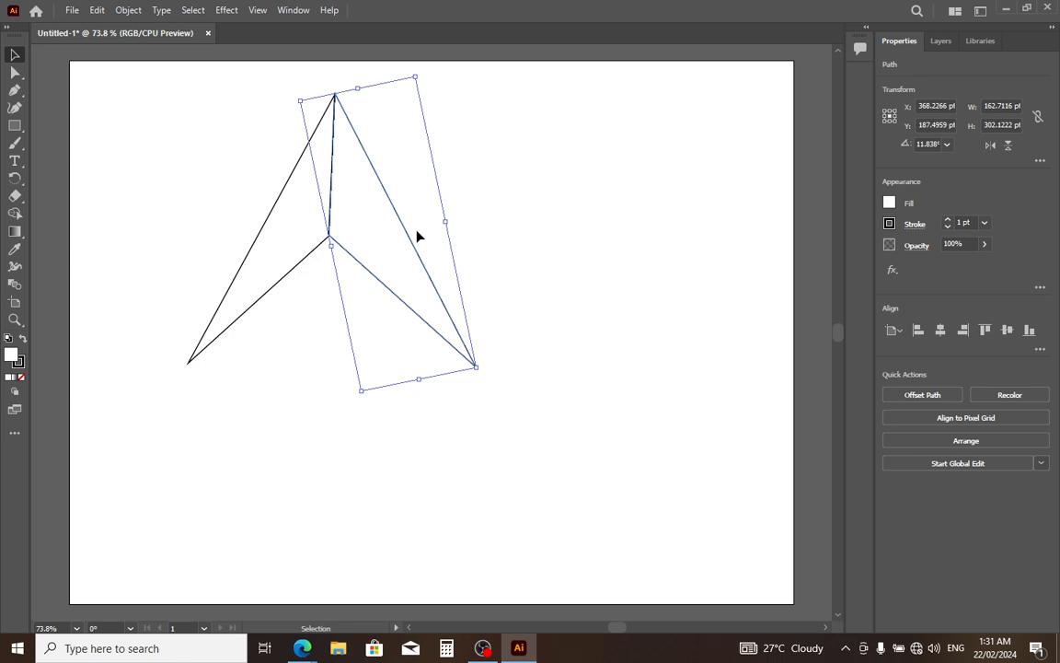
click(40, 63)
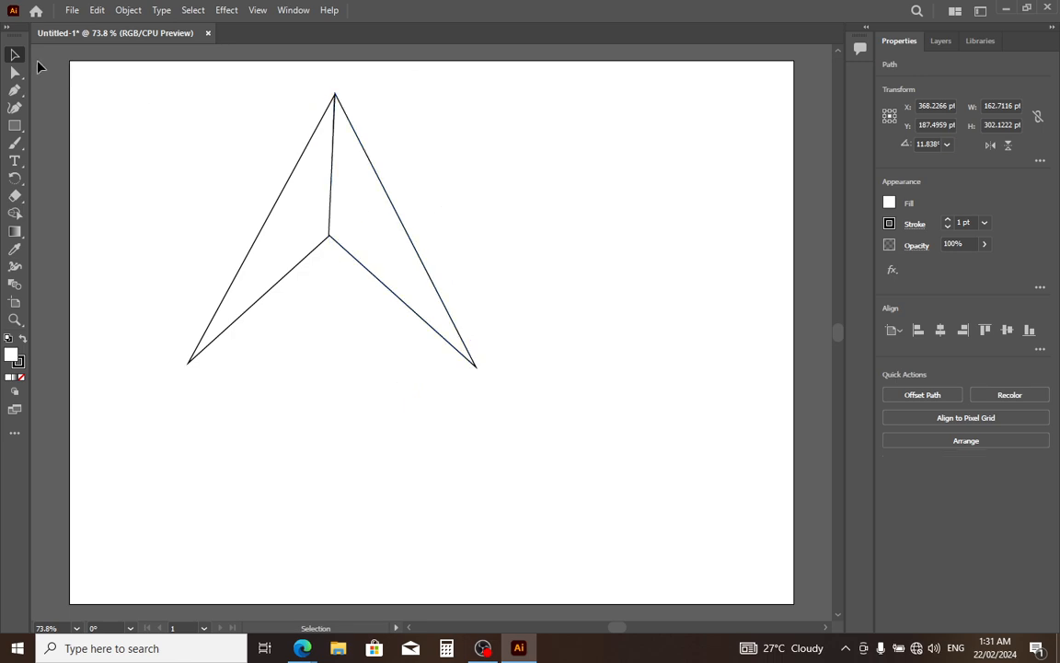
Step: Fine-tune the right triangle's vertical position to about Y 188.5 pt
click(367, 203)
key(Down)
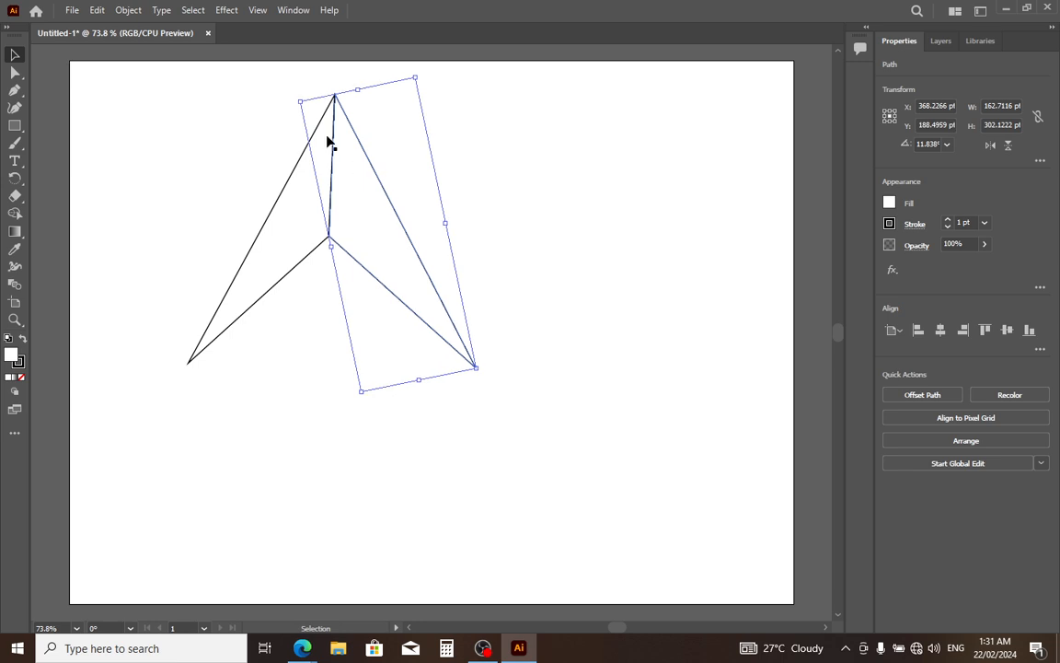
key(Down)
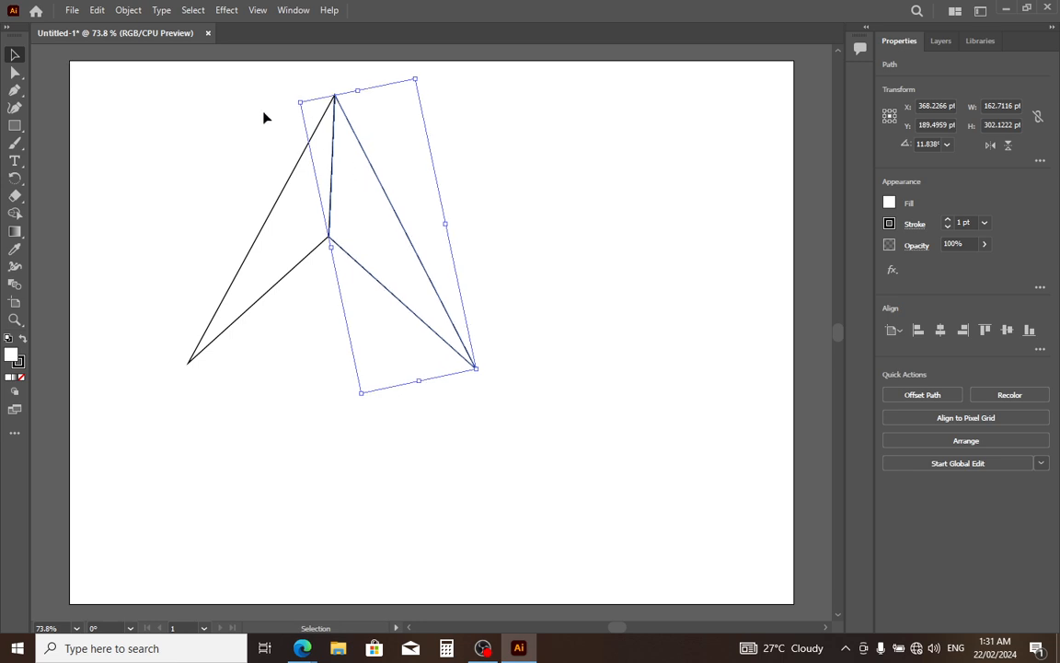
key(Down)
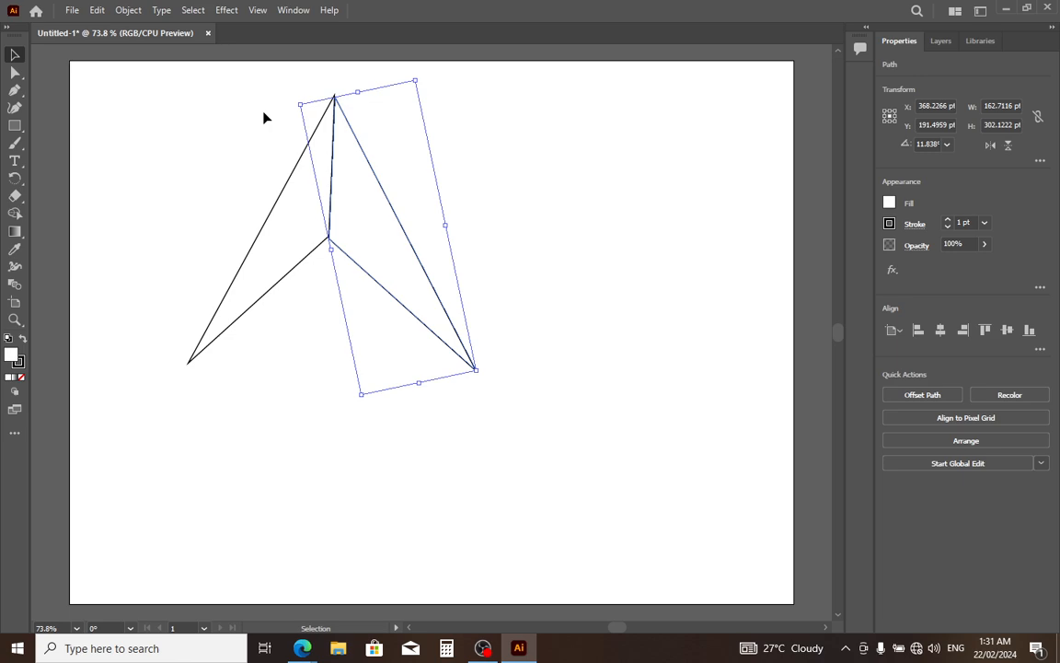
key(Up)
key(Up)
key(Up)
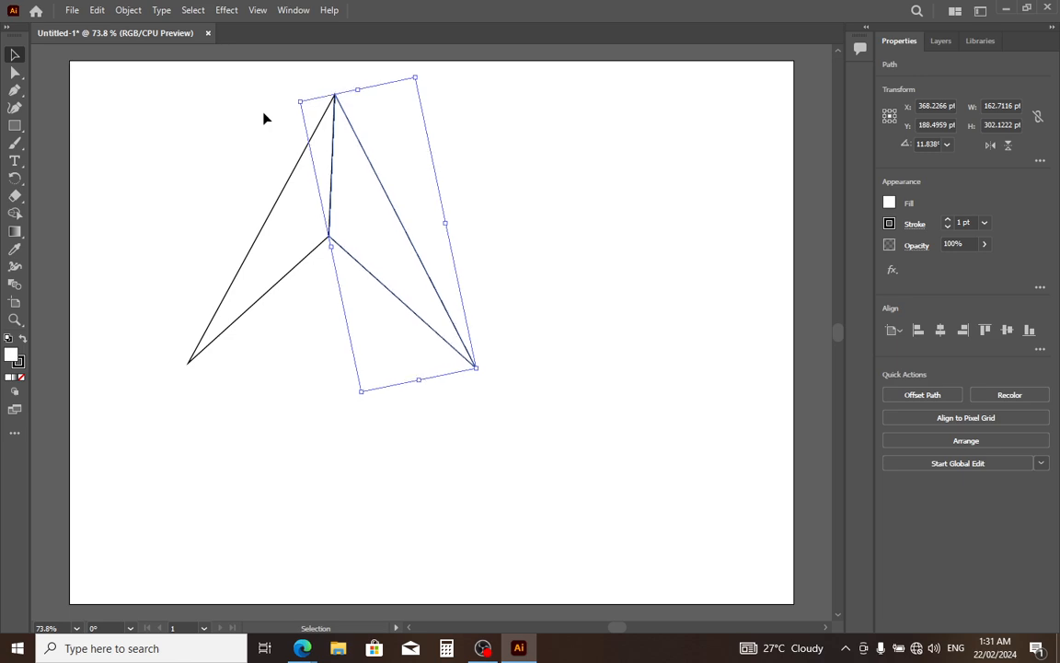
click(125, 48)
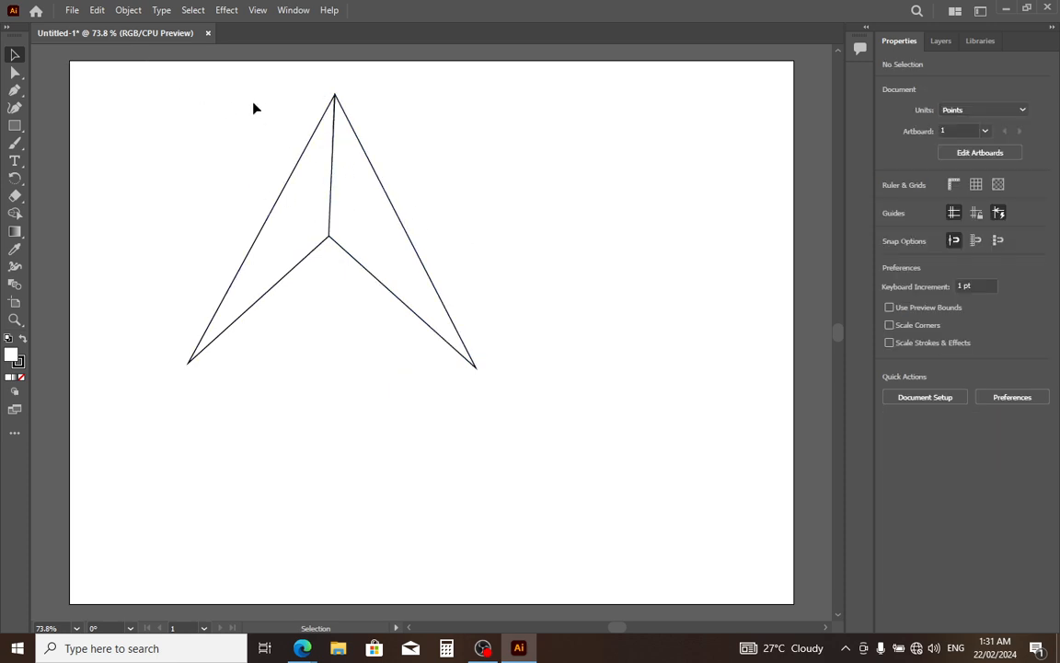
Step: Move both triangles together about 78 pt to the right, keeping their vertical position
drag(184, 106, 502, 368)
drag(292, 241, 360, 241)
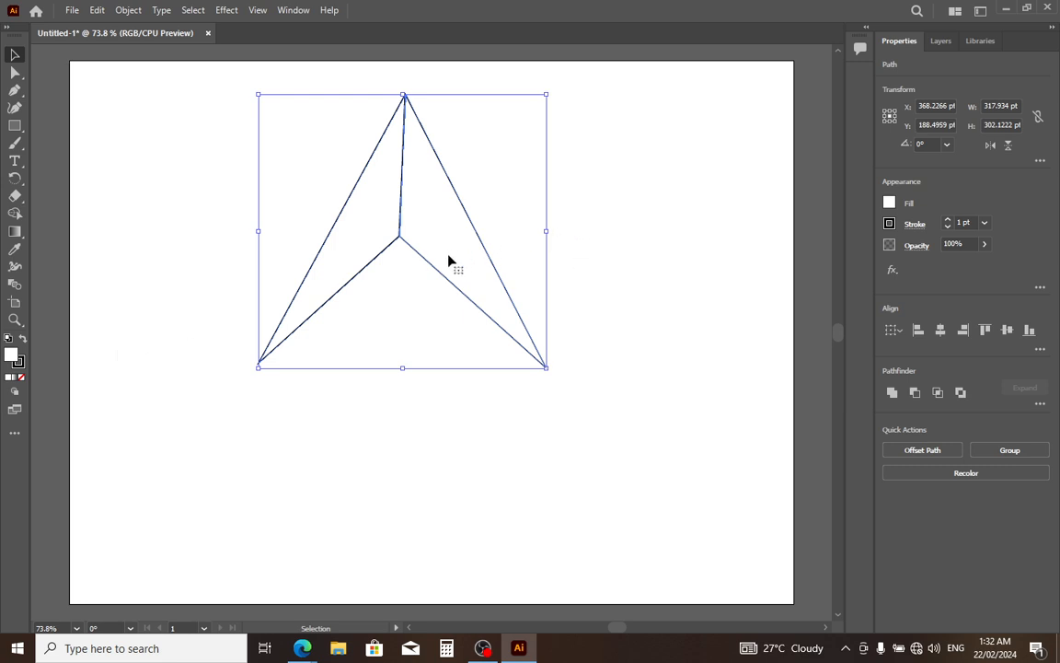
click(128, 171)
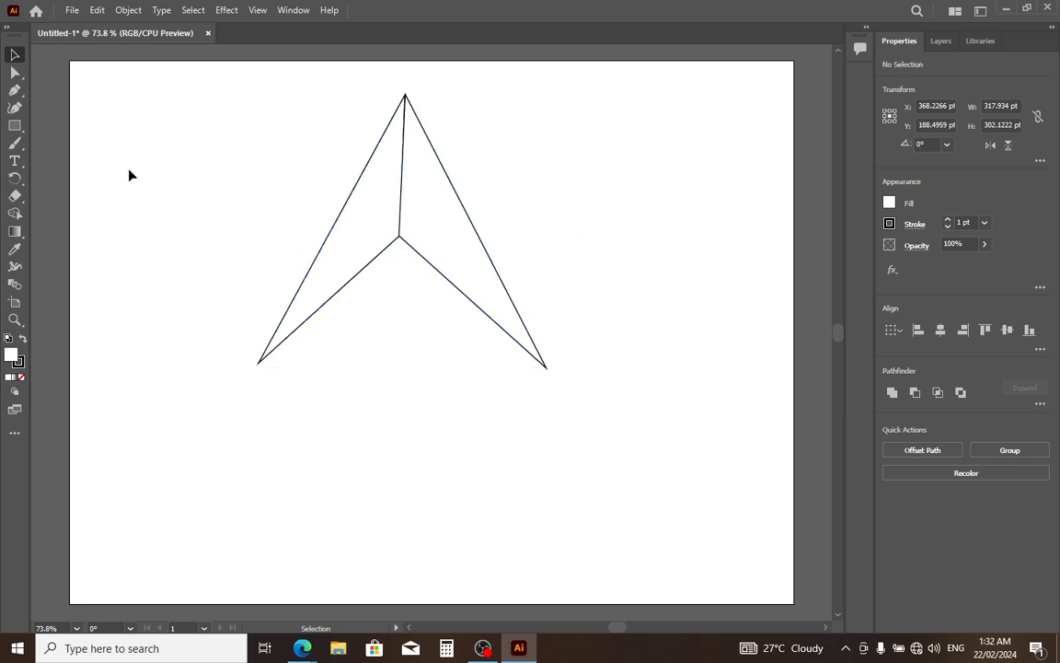
Step: Fill the left triangle with the light tan swatch, C69C6D
click(360, 222)
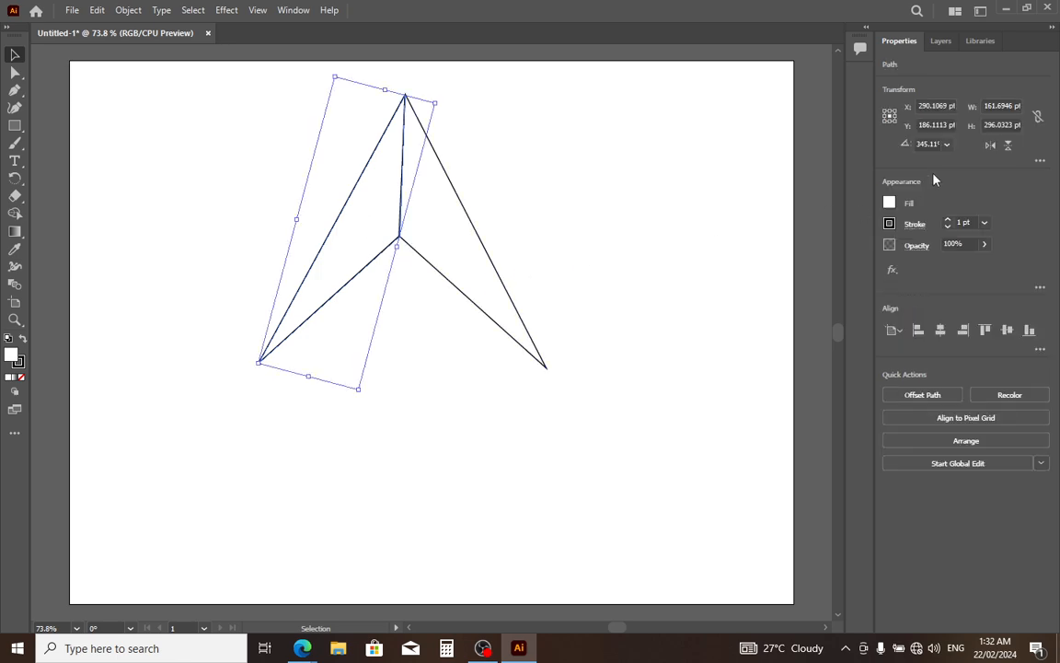
click(889, 204)
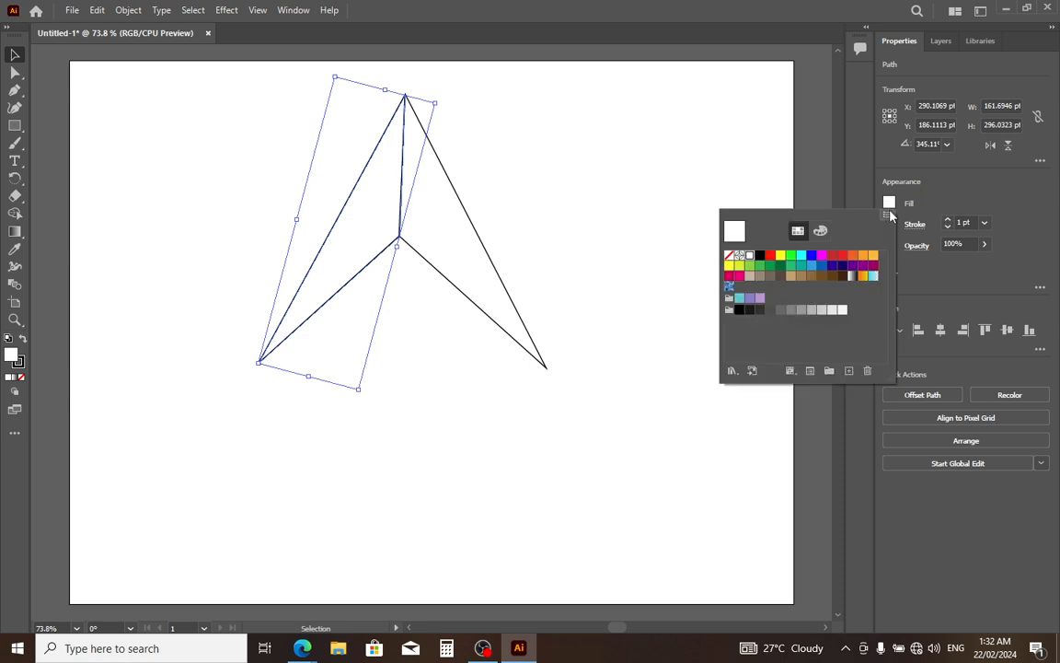
click(791, 277)
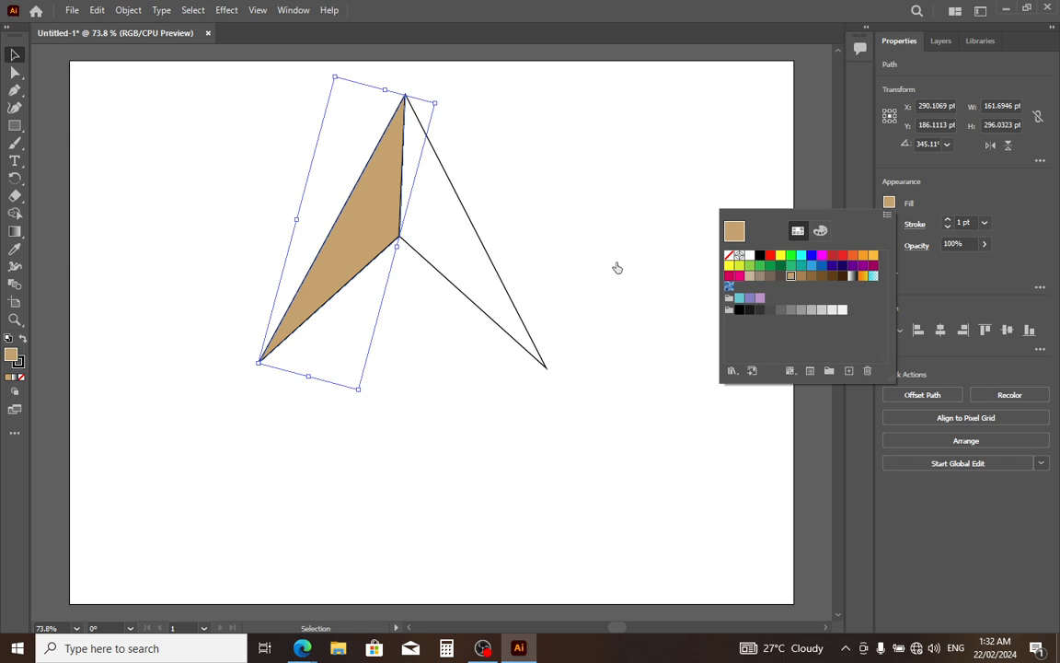
Step: Fill the right triangle with the dark red swatch, C1272D
click(489, 283)
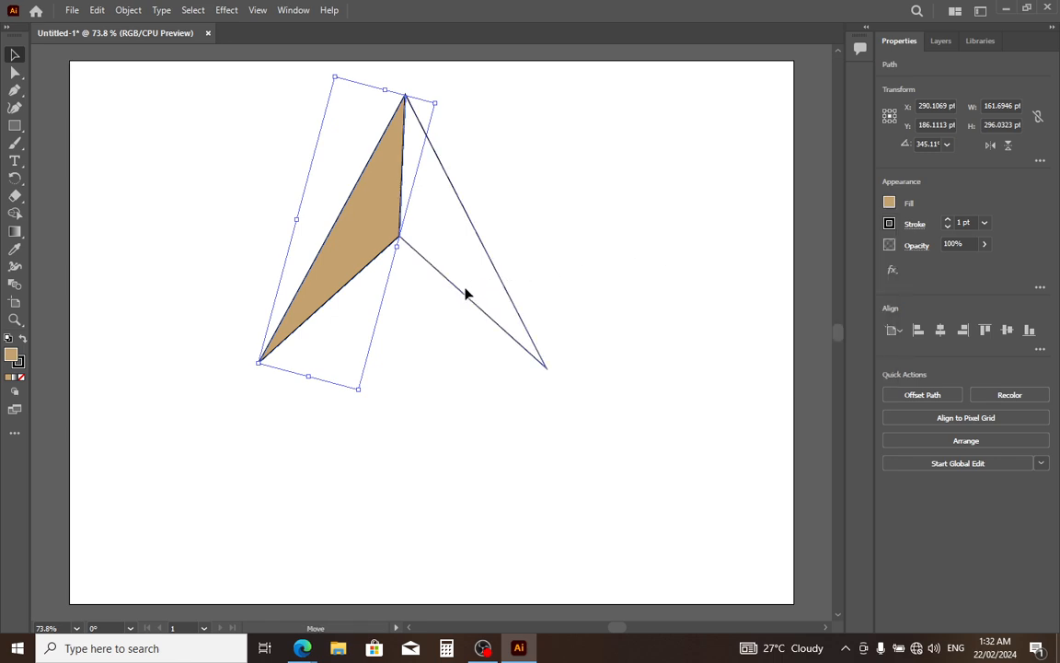
click(465, 294)
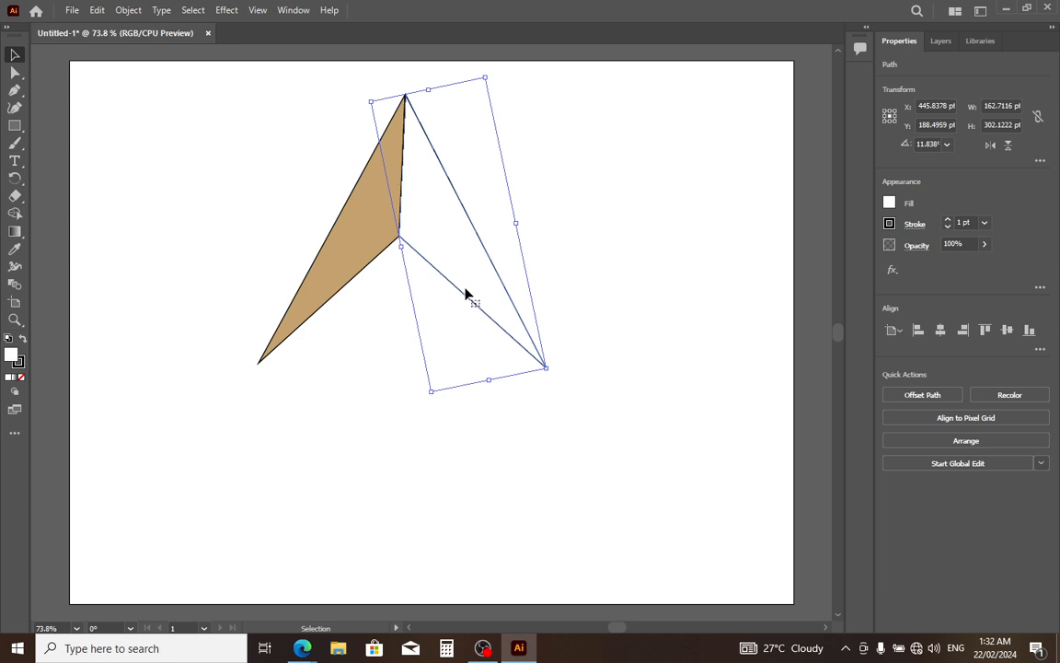
click(890, 204)
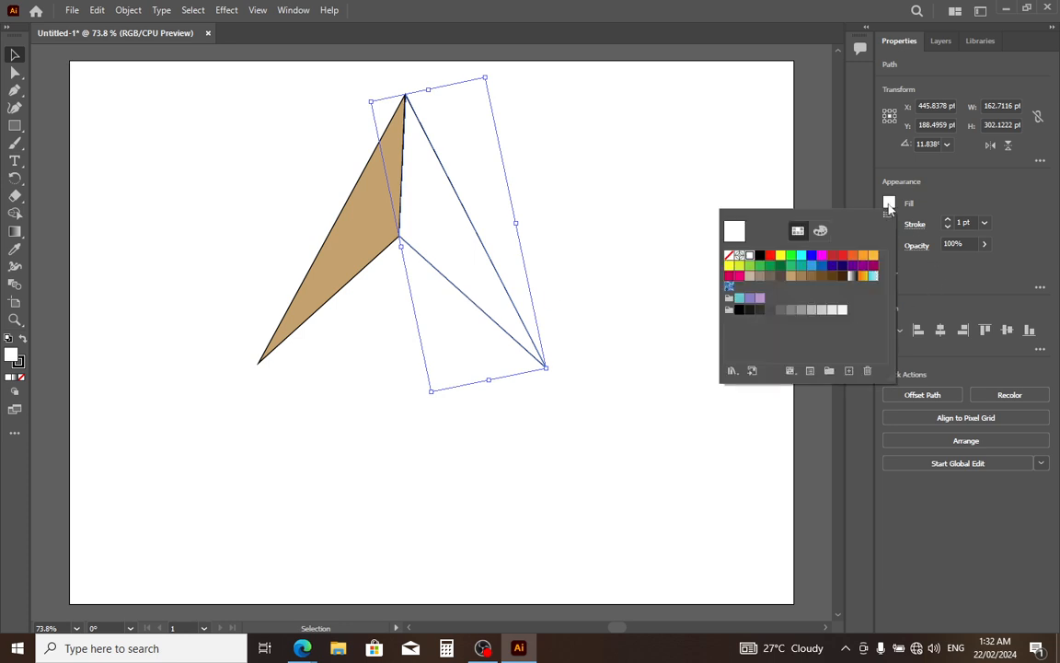
click(832, 258)
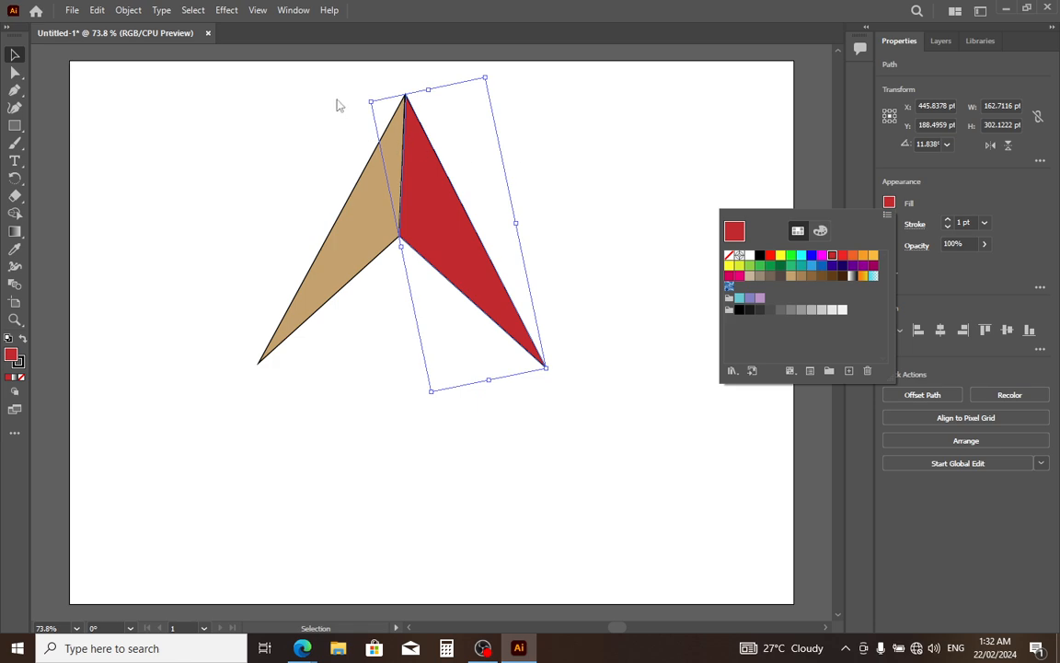
click(336, 55)
click(336, 59)
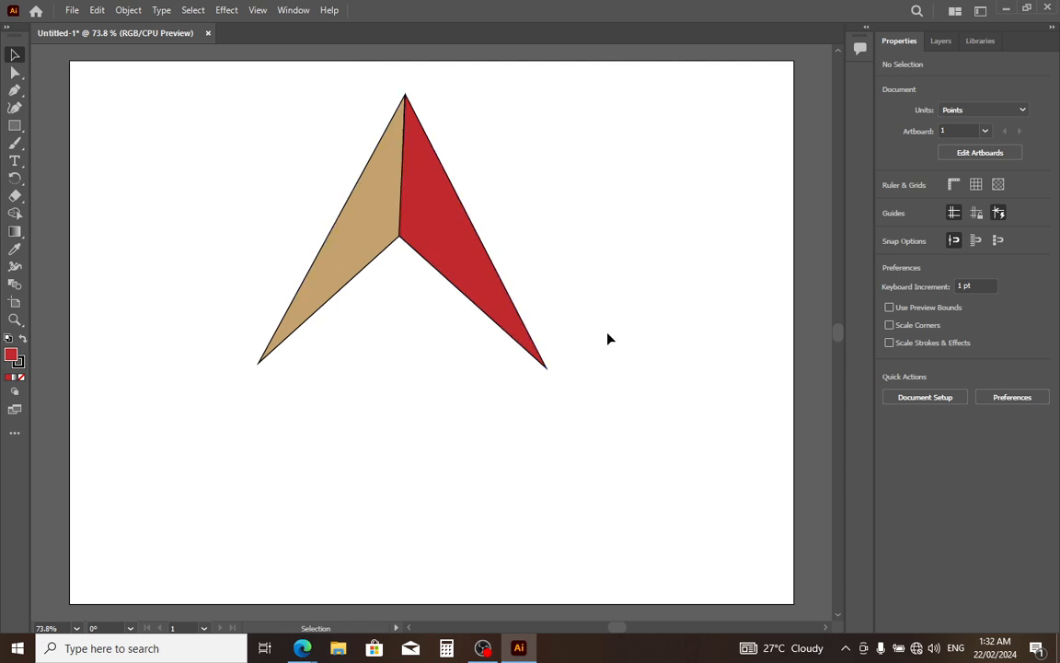
Step: Copy the left triangle's fill colour code and apply the same C69C6D to its stroke
click(346, 243)
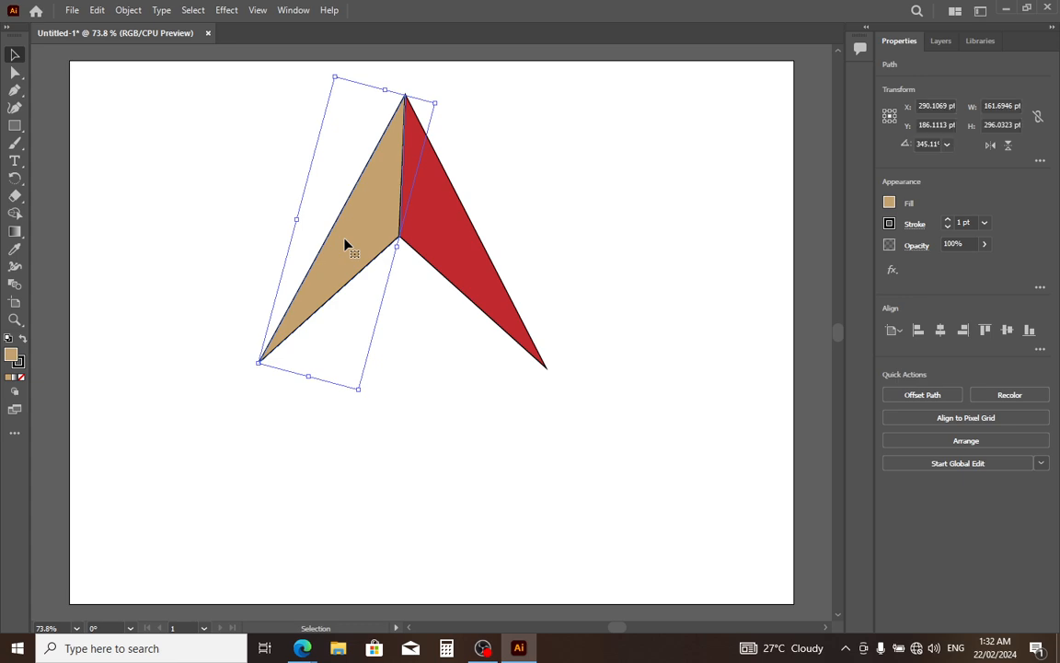
double_click(11, 355)
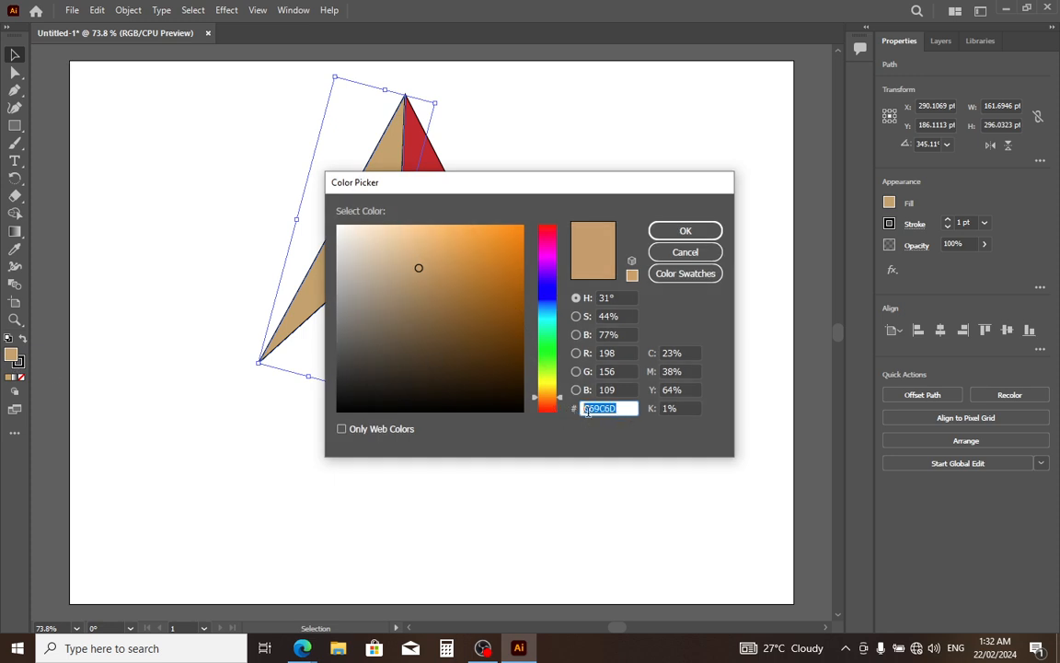
right_click(590, 411)
click(619, 459)
click(682, 249)
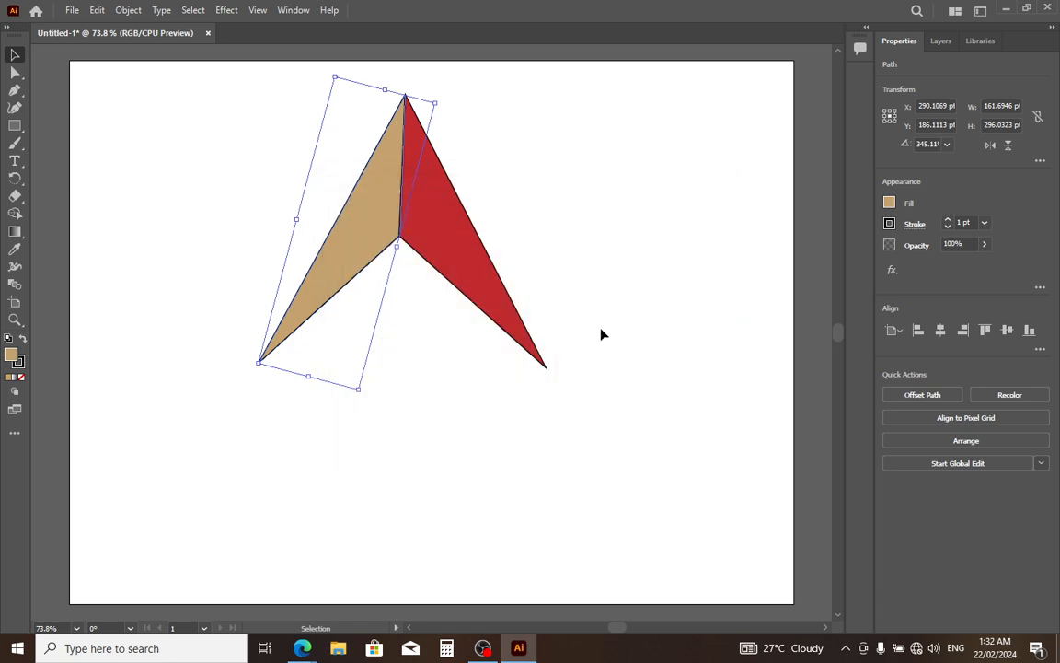
double_click(19, 362)
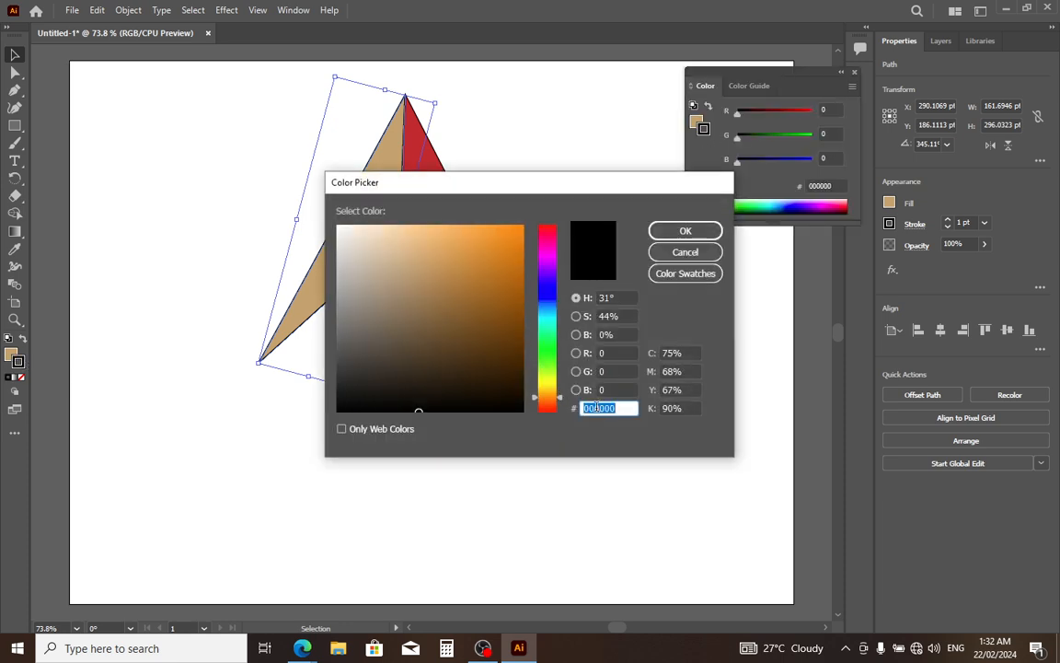
right_click(596, 408)
click(635, 471)
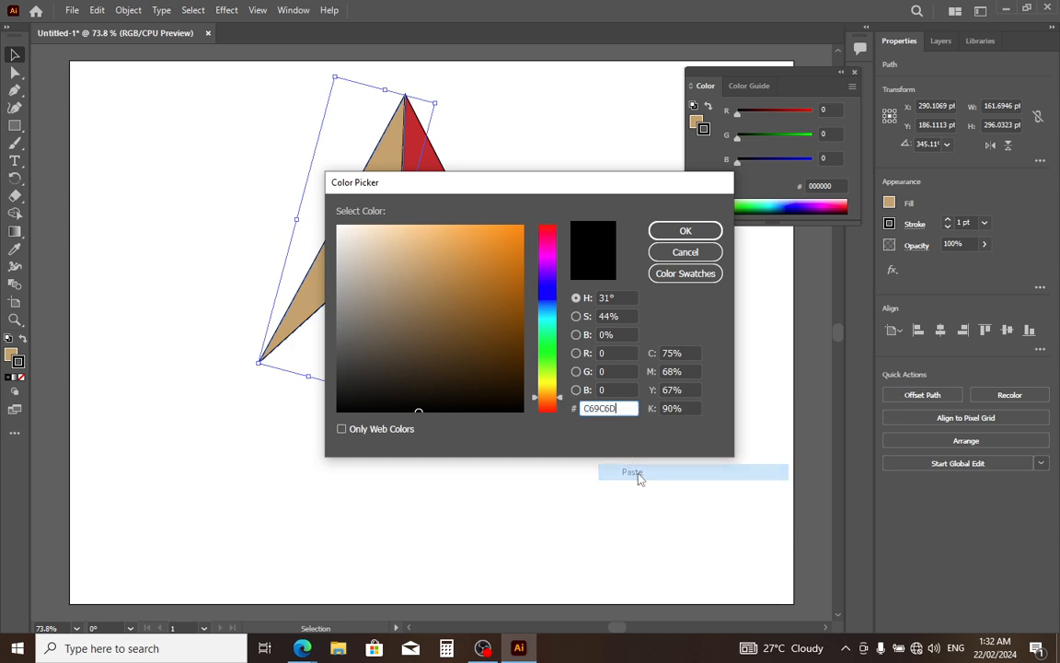
click(681, 231)
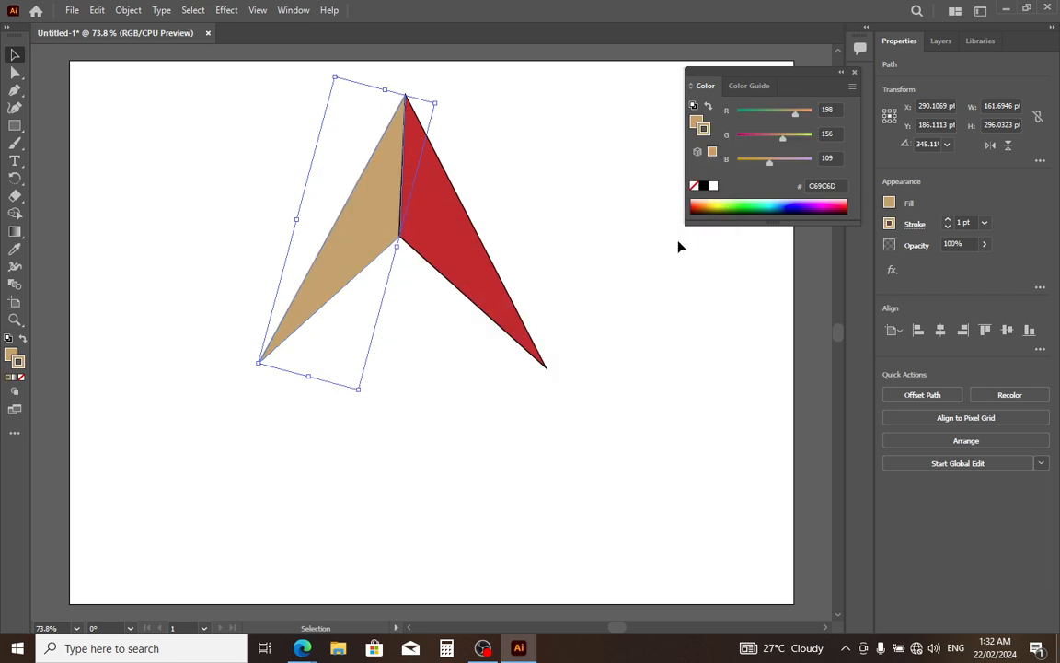
click(53, 210)
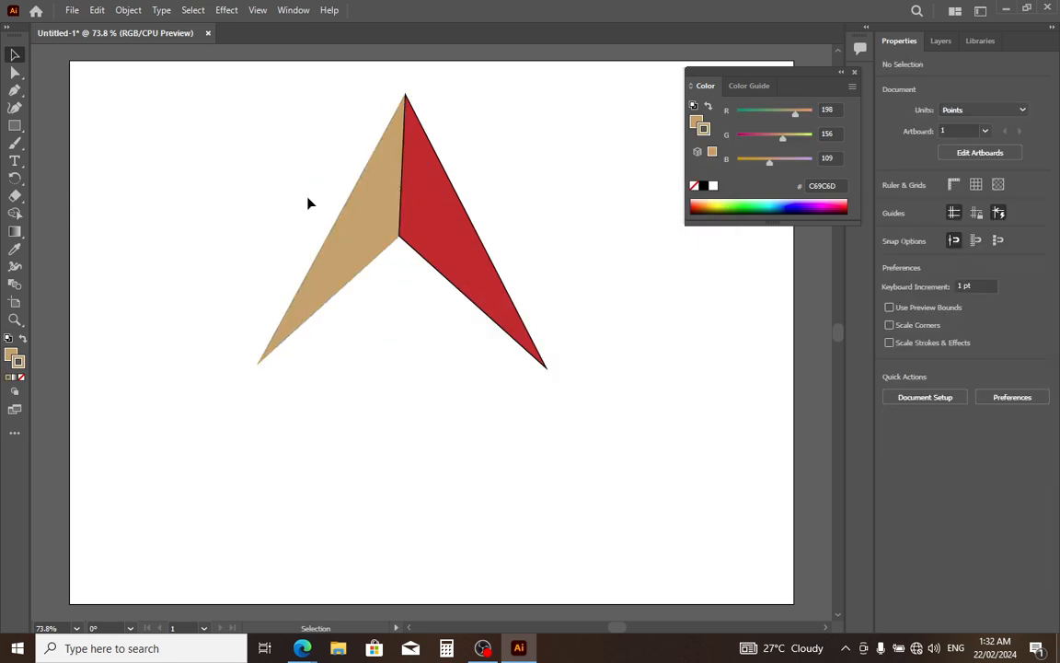
Step: Copy the right triangle's fill colour code, apply the same C1272D to its stroke, and close the floating colour settings
click(423, 241)
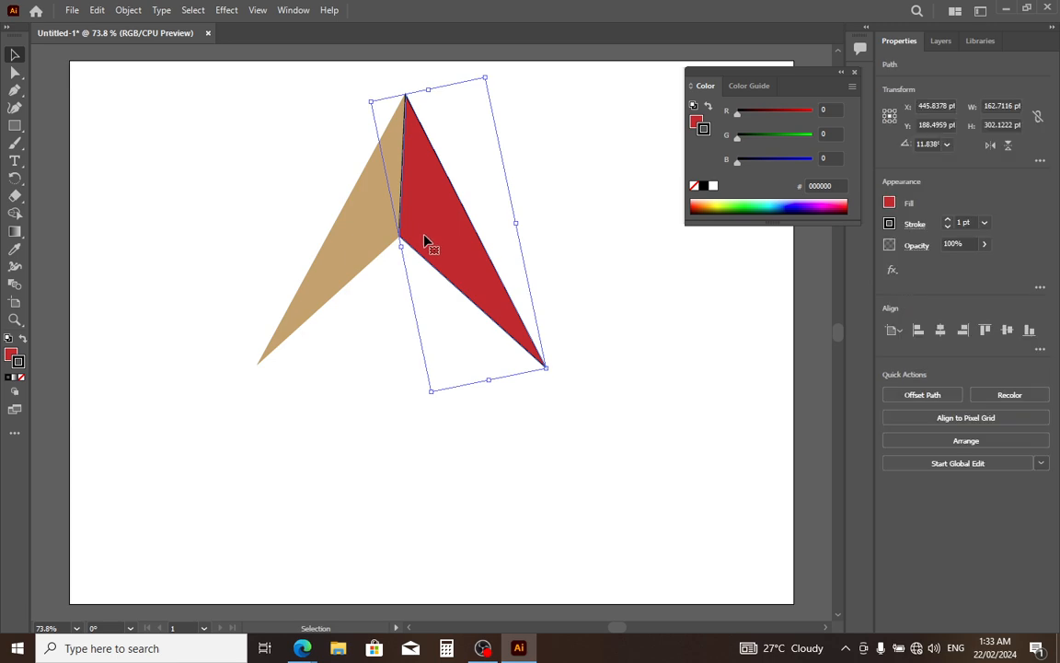
double_click(11, 355)
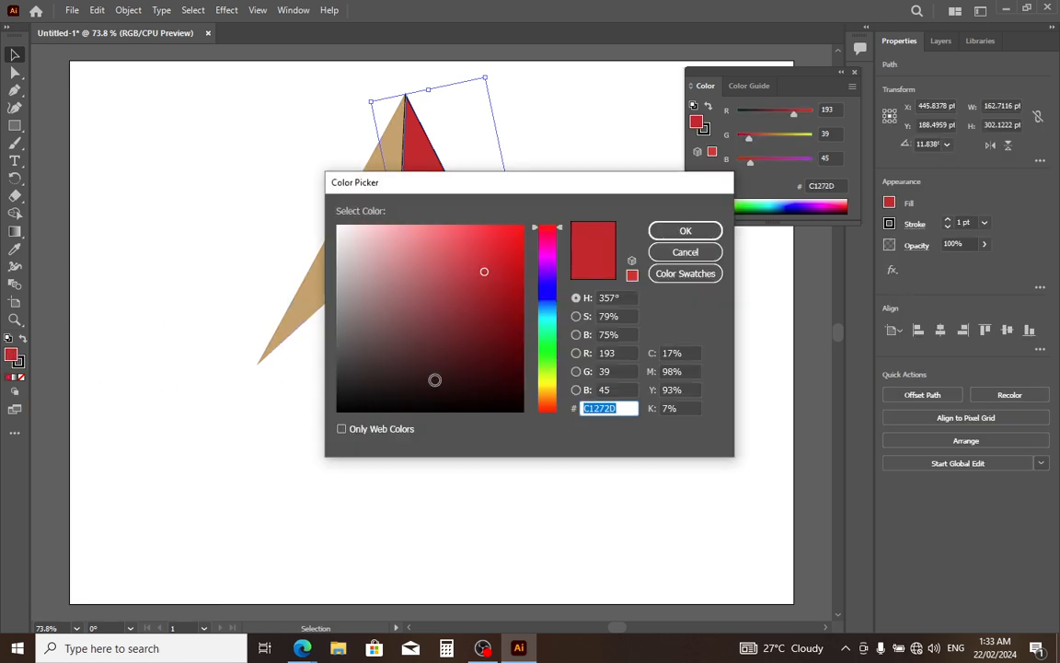
right_click(607, 408)
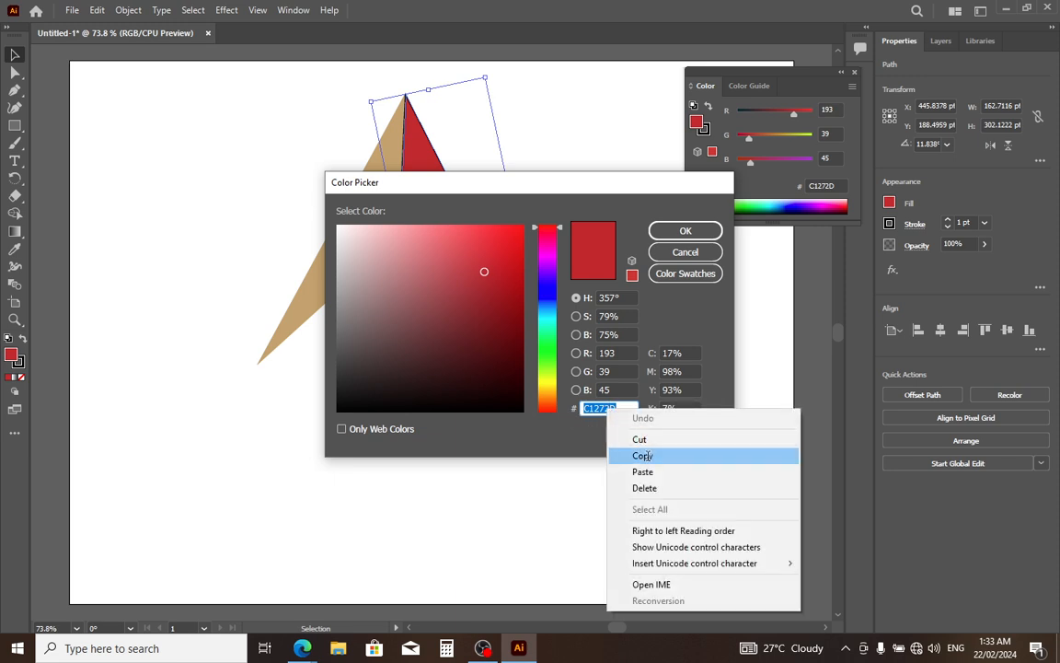
click(643, 455)
click(685, 230)
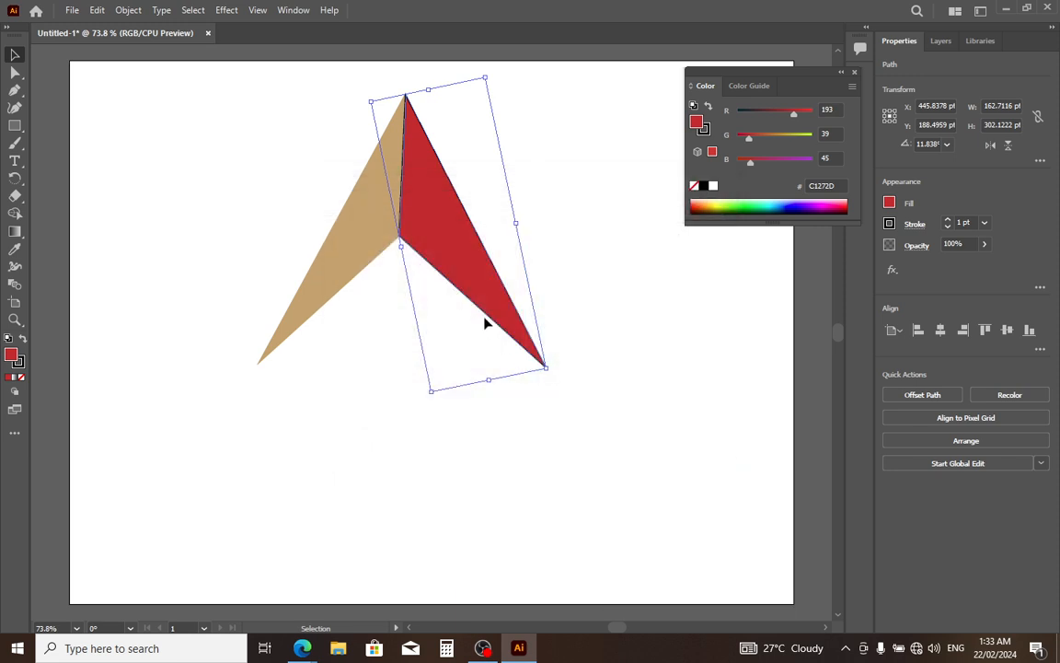
double_click(18, 362)
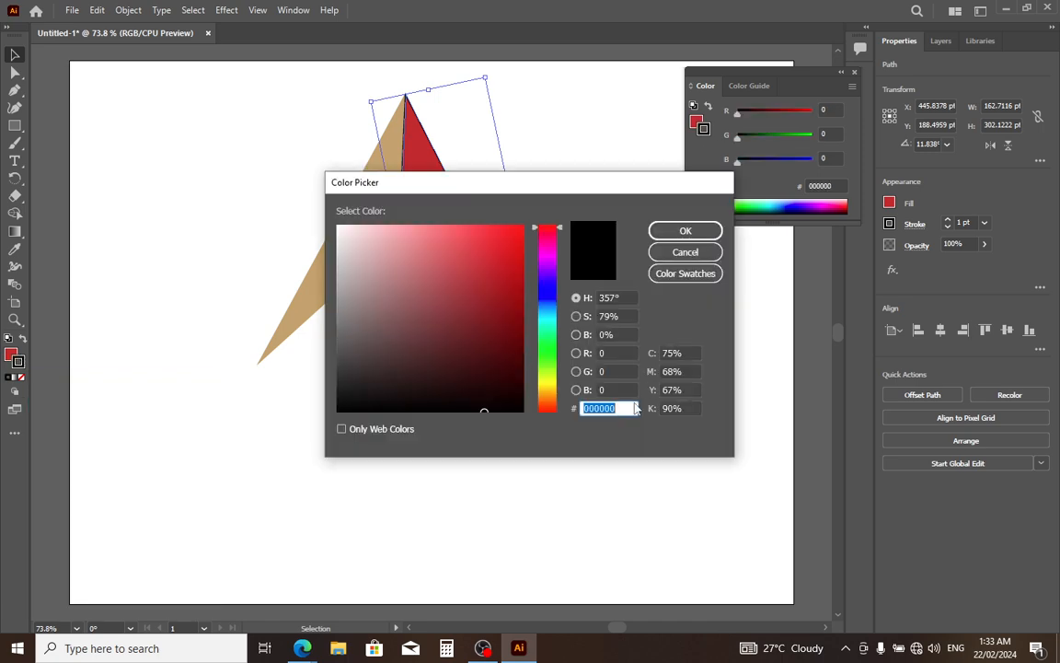
right_click(605, 412)
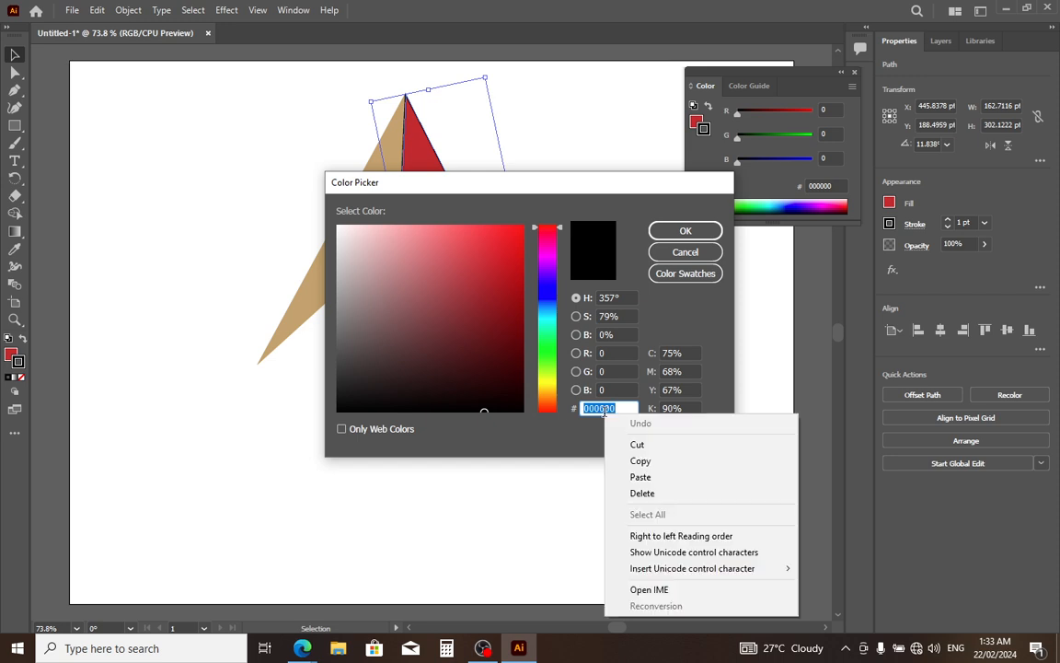
click(647, 479)
click(686, 231)
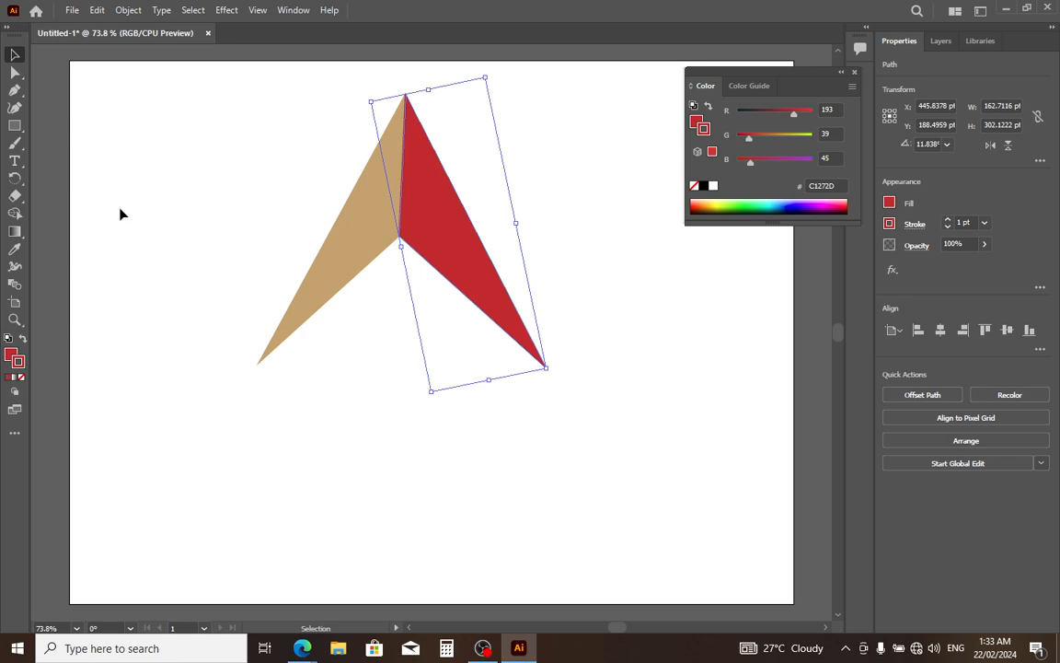
click(854, 72)
click(51, 281)
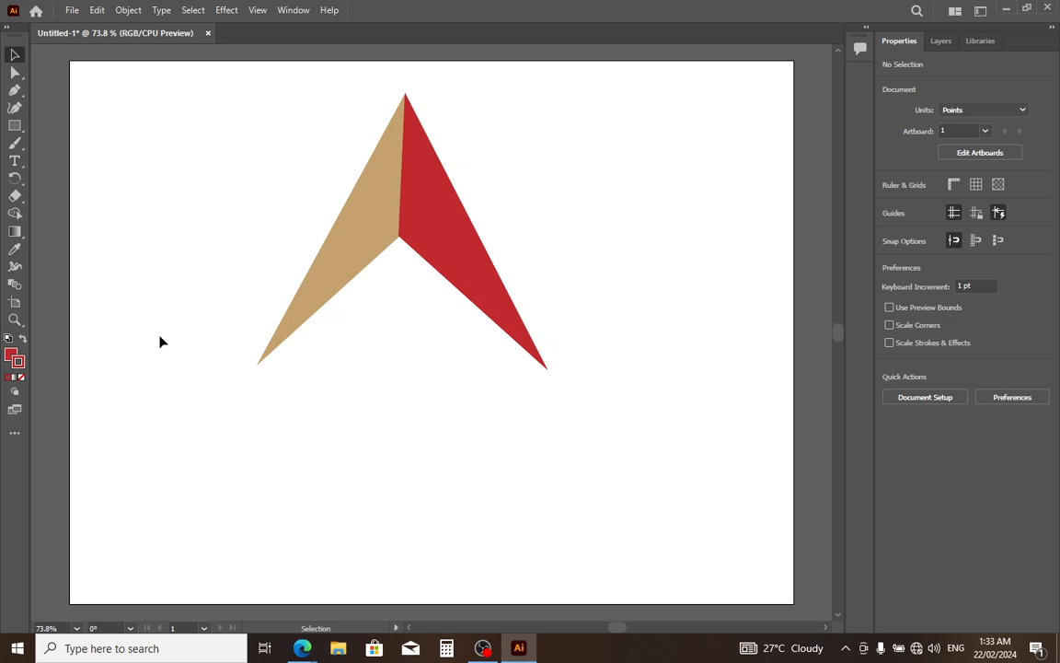
Step: Add the text "Arc .Int" in black Myriad Pro below the arrowhead
click(15, 162)
click(305, 426)
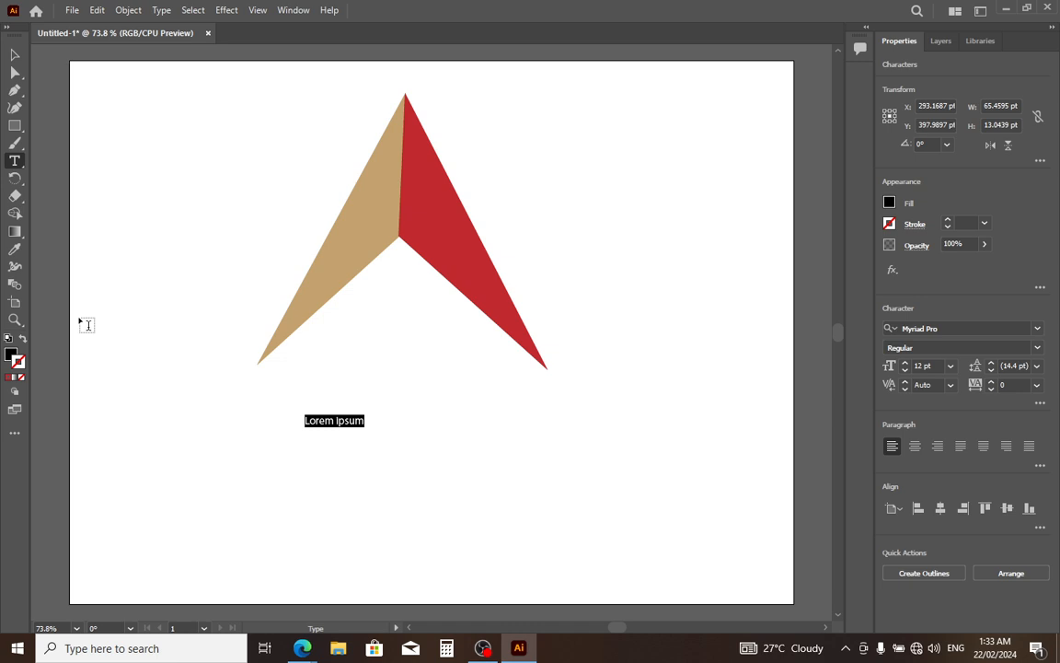
text(A)
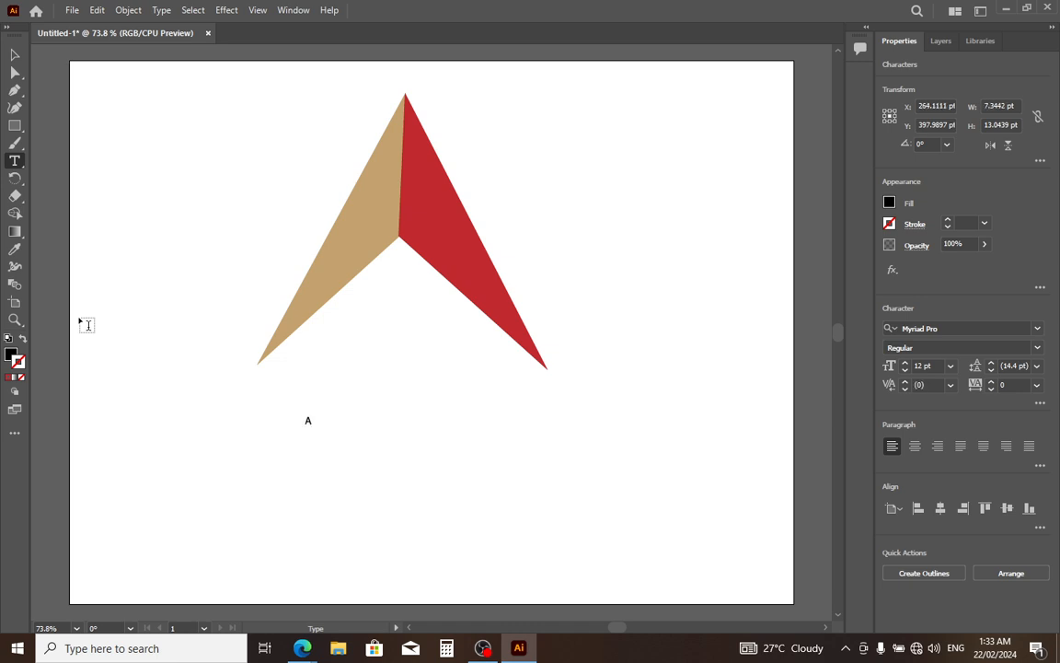
text(rc)
text( . Int)
click(14, 55)
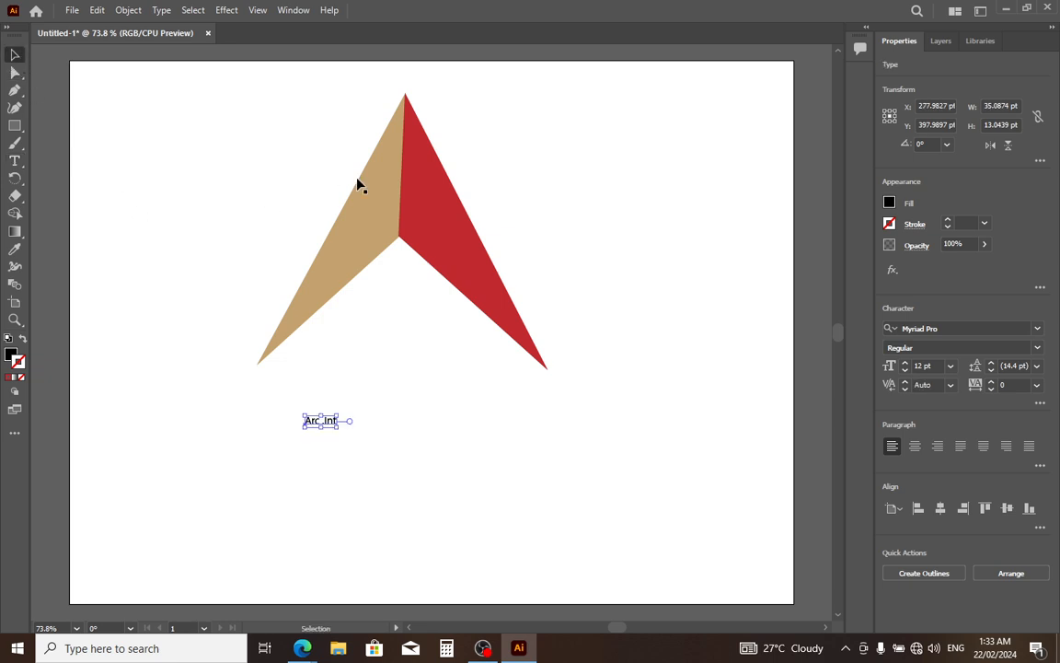
Step: Enlarge the "Arc .Int" text to 89 pt and shift it so it starts beneath the tan triangle's lower tip
click(906, 365)
click(906, 365)
click(906, 365)
click(906, 365)
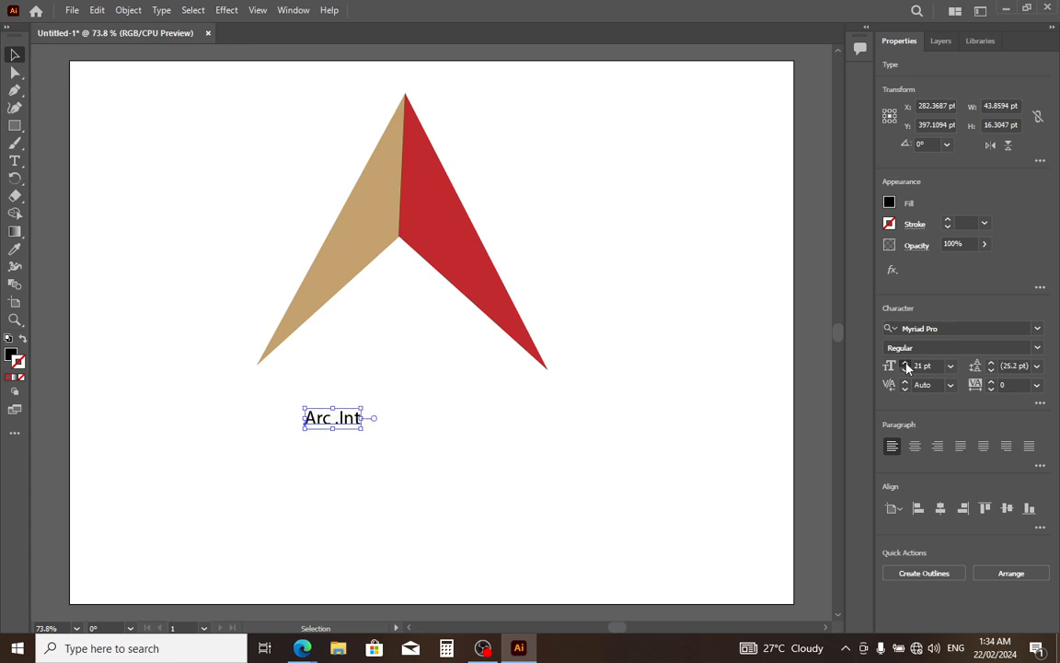
click(906, 366)
click(906, 365)
click(906, 366)
click(908, 366)
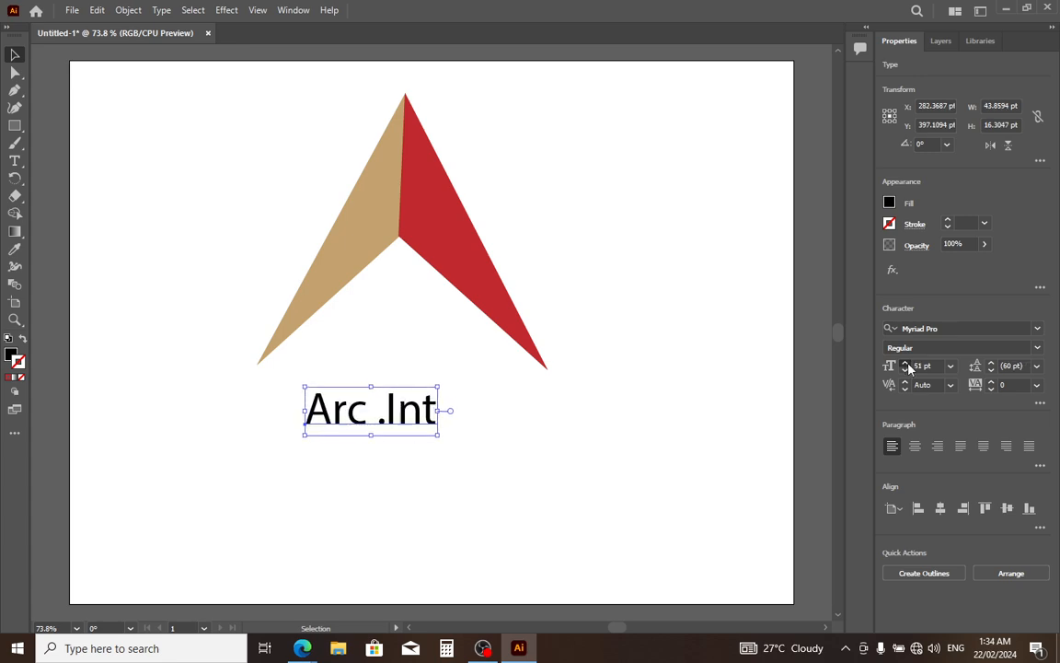
click(906, 366)
click(907, 365)
click(906, 366)
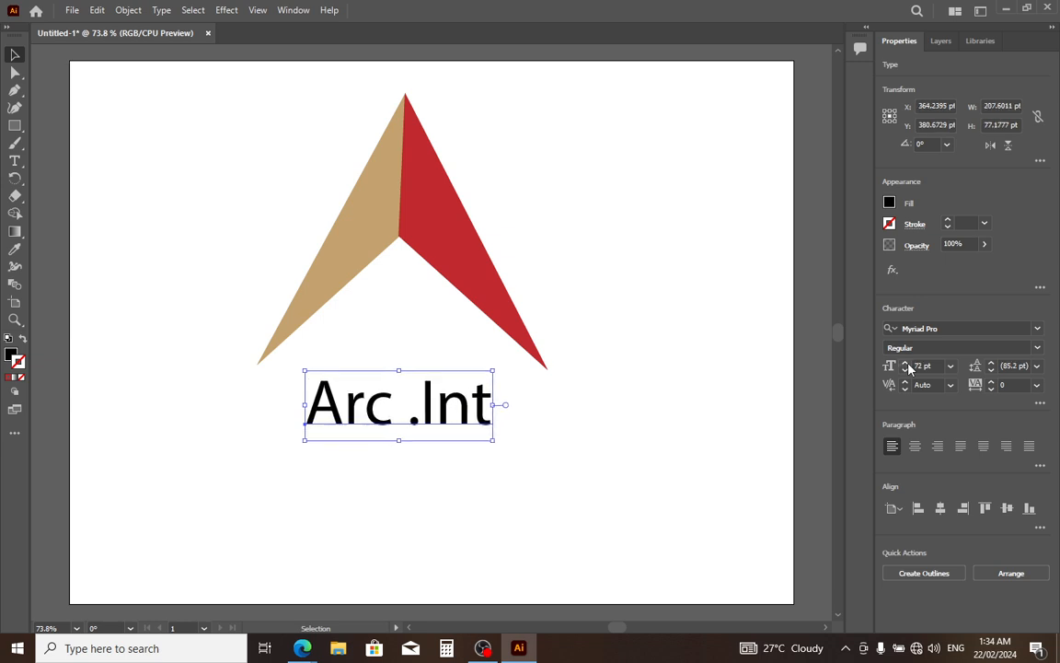
click(906, 365)
click(906, 366)
click(906, 365)
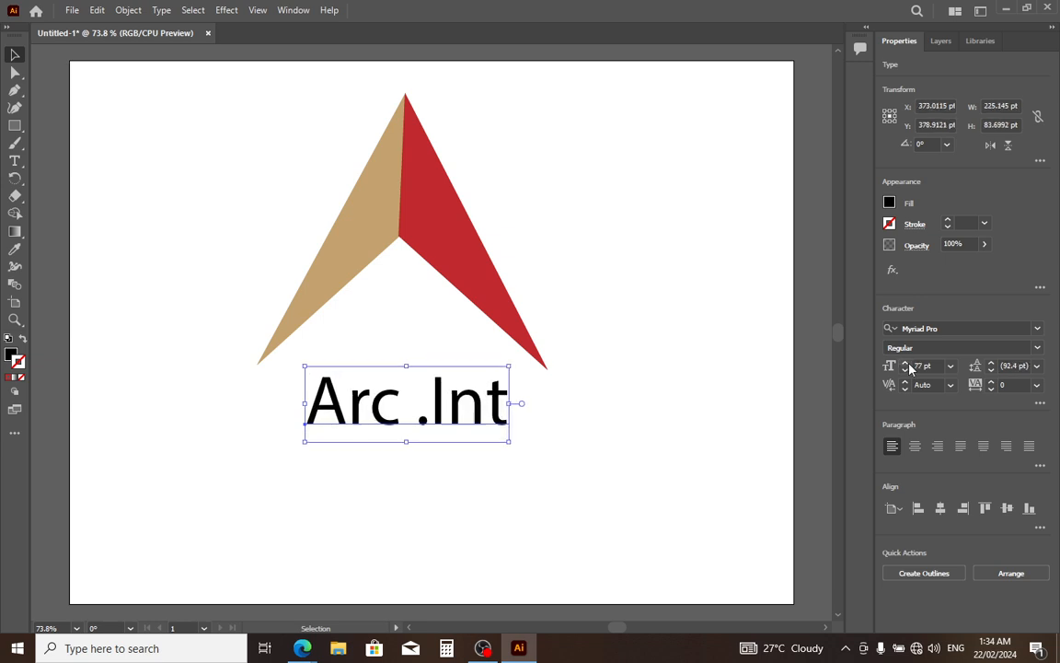
click(906, 365)
click(907, 365)
click(906, 366)
click(907, 365)
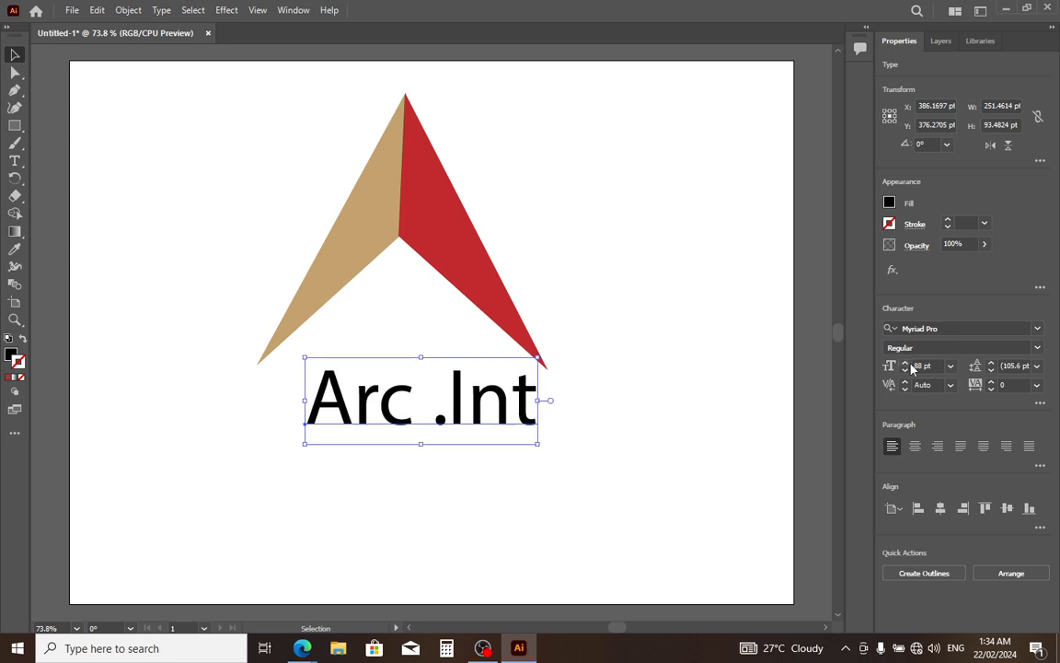
click(907, 366)
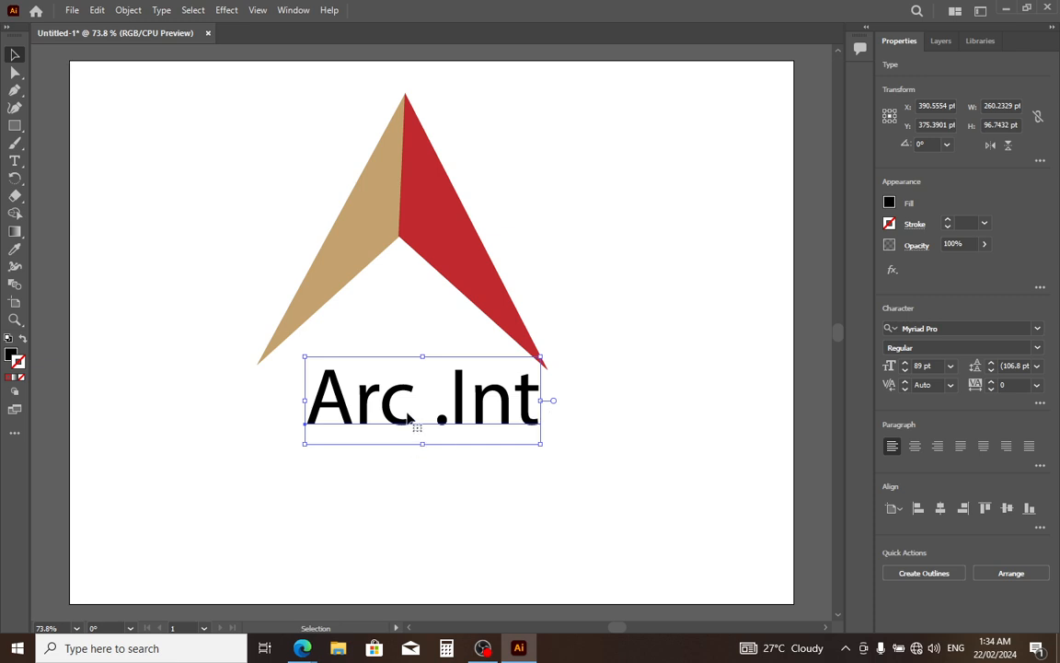
drag(408, 409, 367, 419)
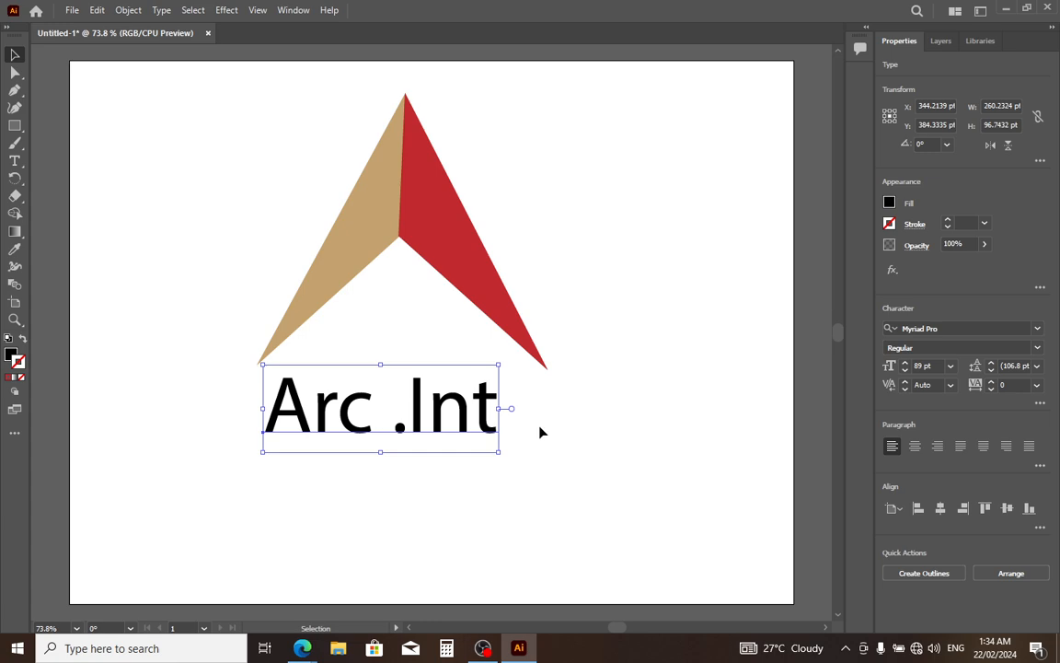
Step: Increase the "Arc .Int" font size to 108 pt so the text spans the arrowhead's width
click(906, 362)
click(907, 362)
click(906, 361)
click(906, 362)
click(906, 362)
click(907, 362)
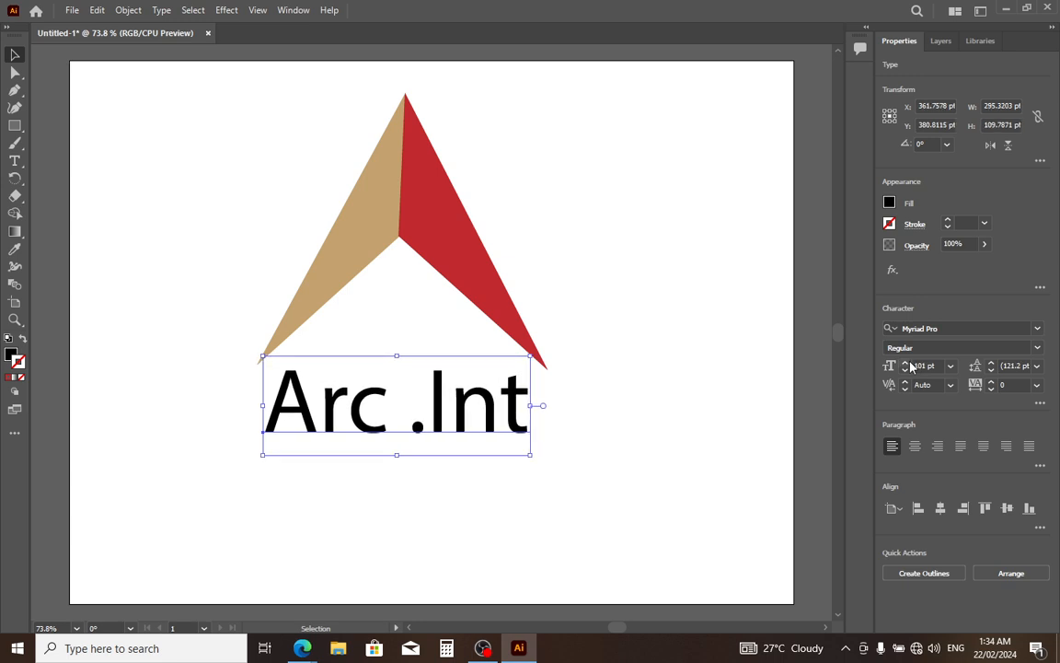
click(908, 363)
click(908, 363)
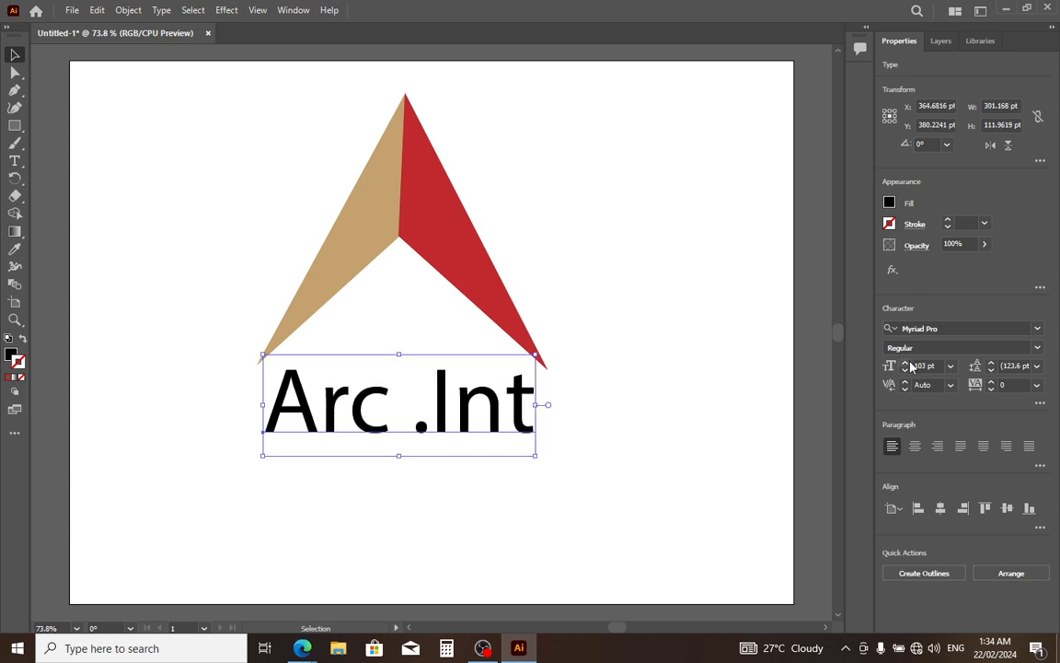
click(907, 364)
click(908, 363)
click(907, 364)
click(908, 363)
click(907, 364)
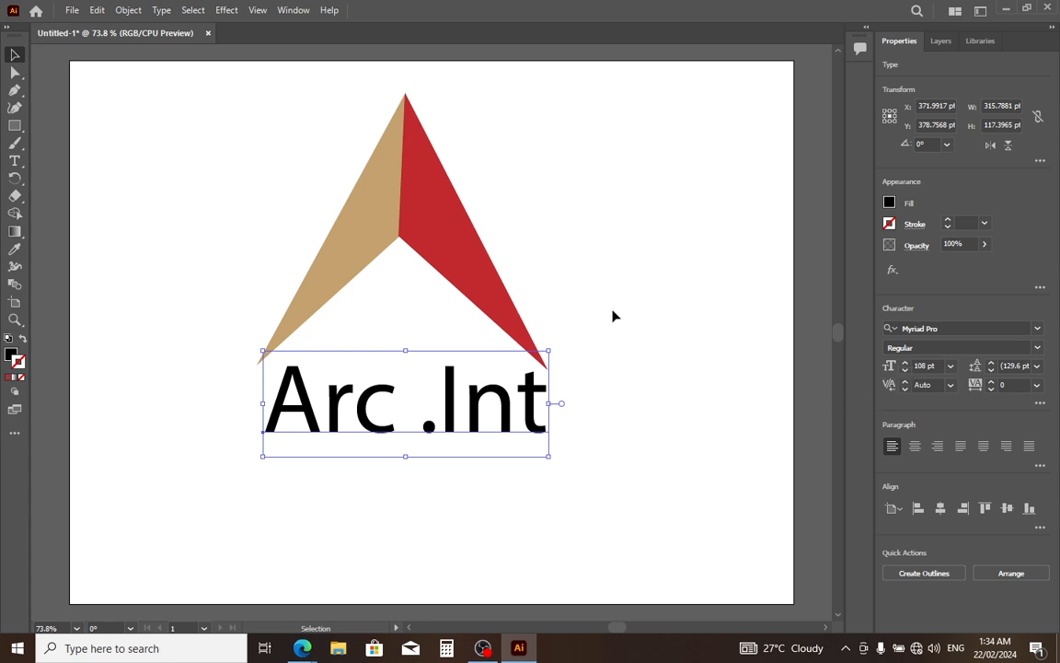
click(385, 217)
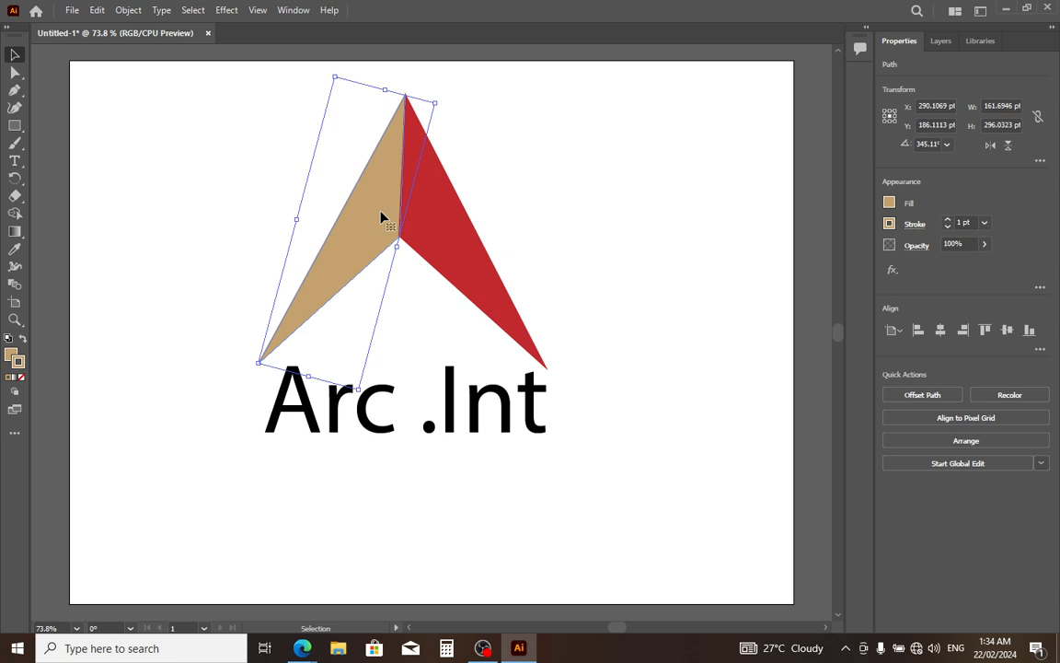
click(231, 183)
drag(258, 109, 559, 368)
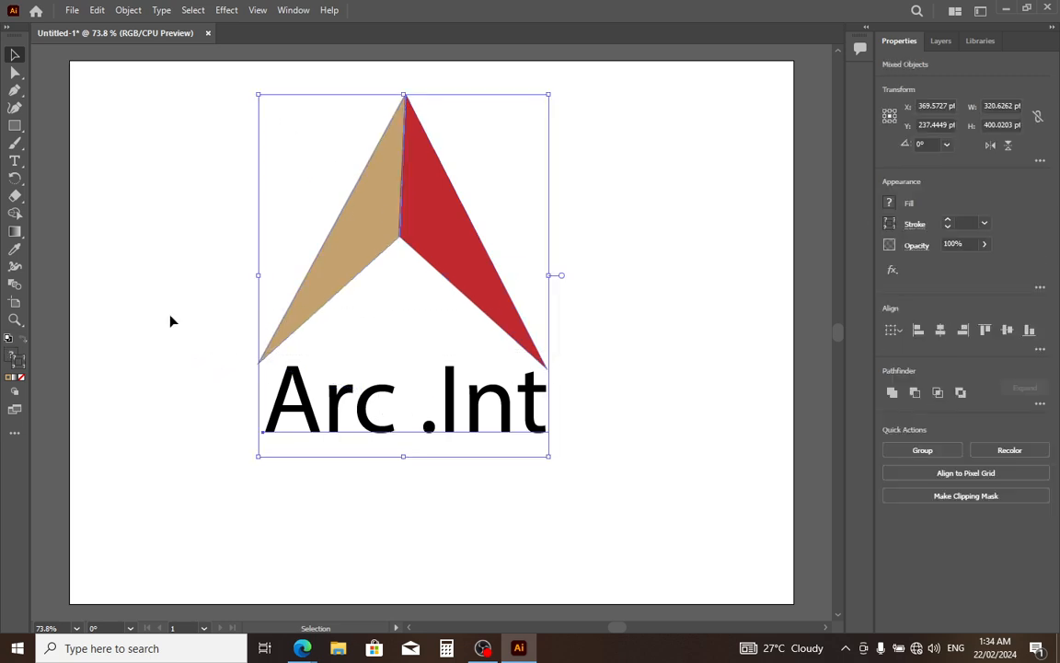
click(233, 366)
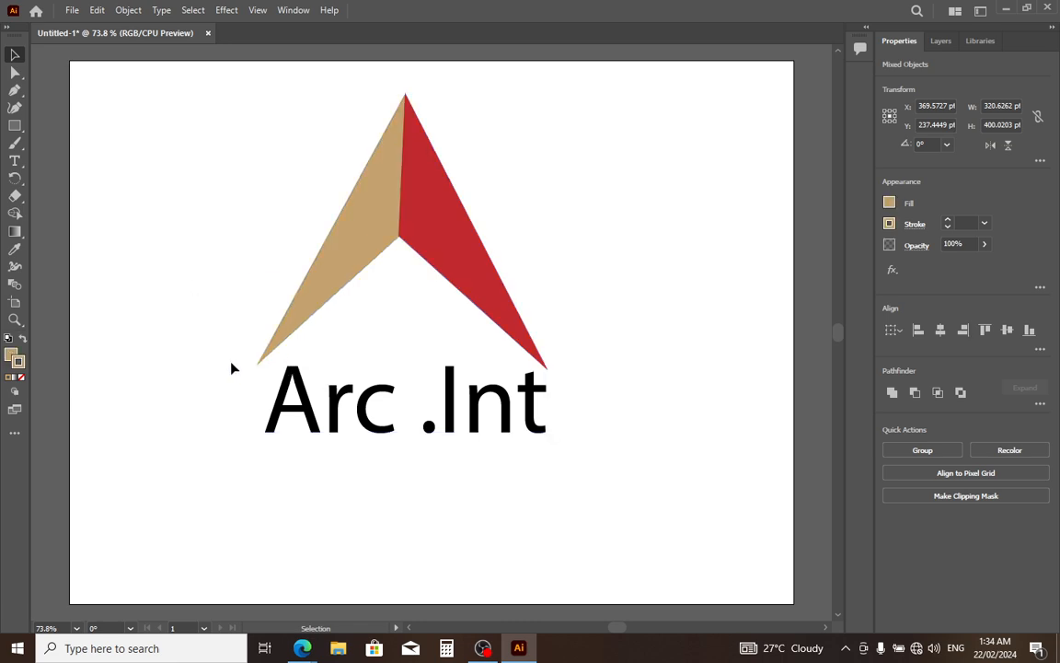
Step: Move the "Arc .Int" text down 36 pt so it sits clear of the arrowhead's lower tips
click(404, 430)
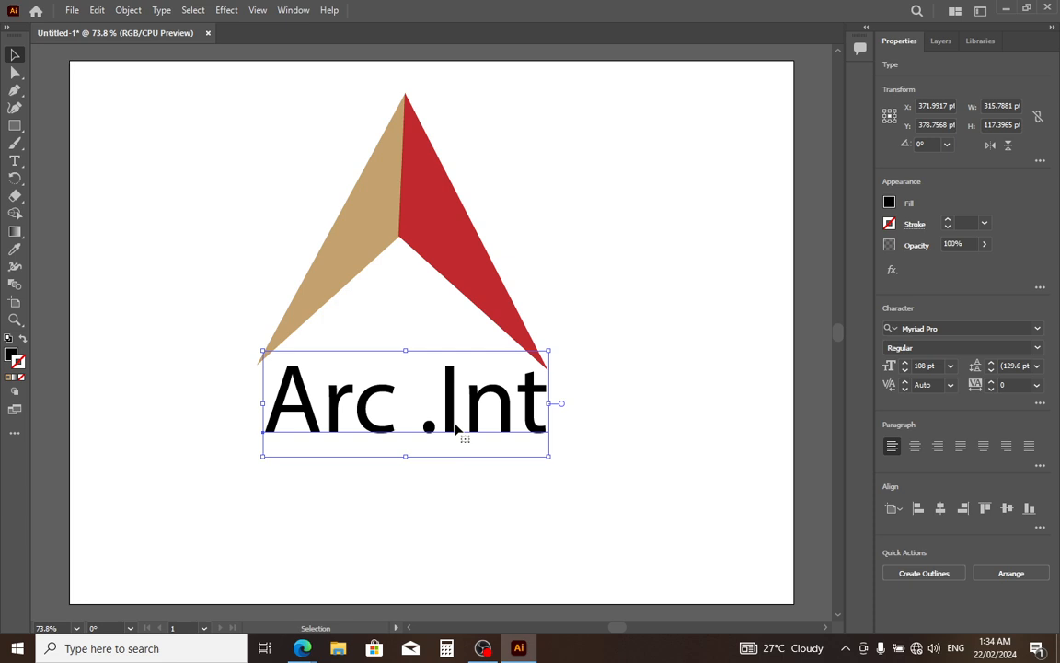
key(Down)
key(Down)
key(Down)
key(Down)
key(Down)
key(Down)
key(Down)
key(Down)
key(Down)
key(Down)
key(Down)
key(Down)
key(Down)
key(Down)
key(Down)
key(Down)
key(Down)
key(Down)
key(Down)
key(Down)
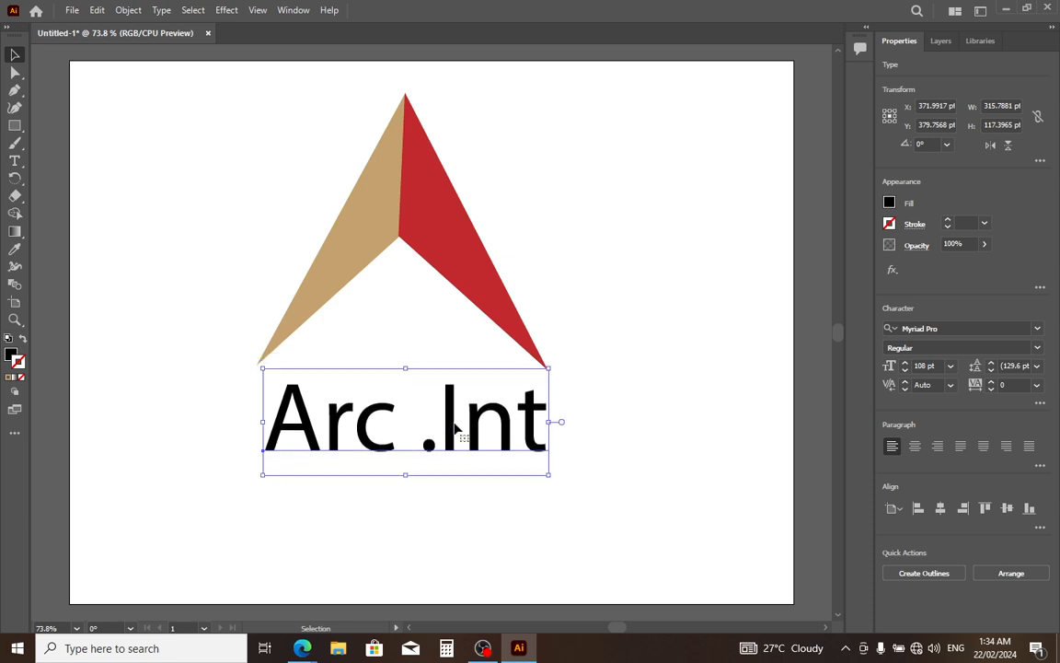
key(Down)
key(Down)
key(Down)
key(Down)
key(Down)
key(Down)
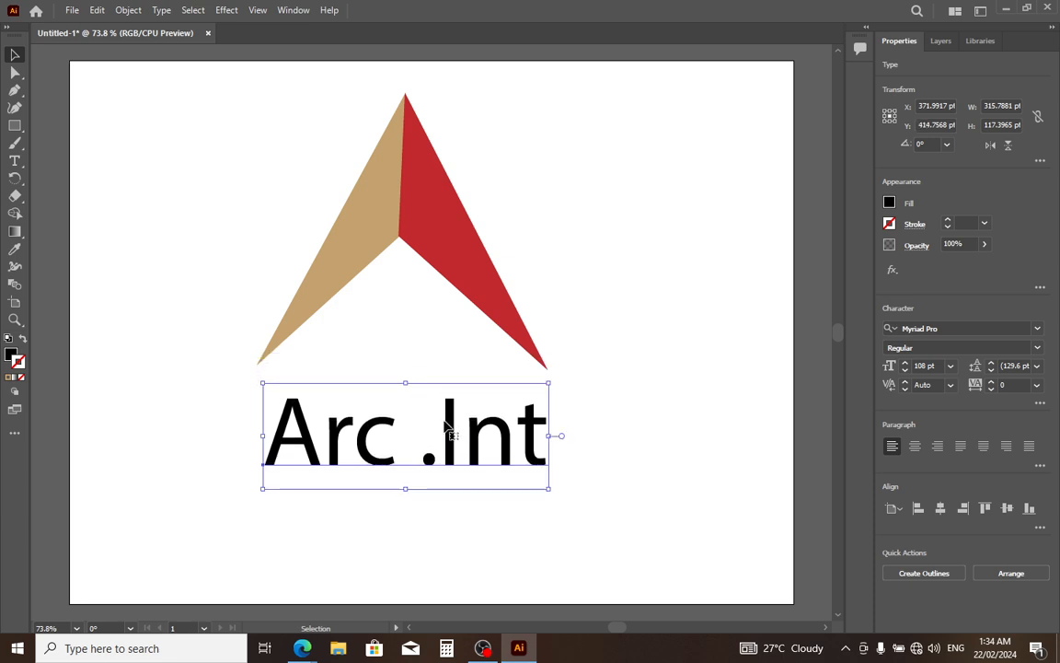
Step: Rotate both triangles together counter-clockwise so the arrowhead's apex points to the upper left, and deselect them
click(380, 230)
click(272, 173)
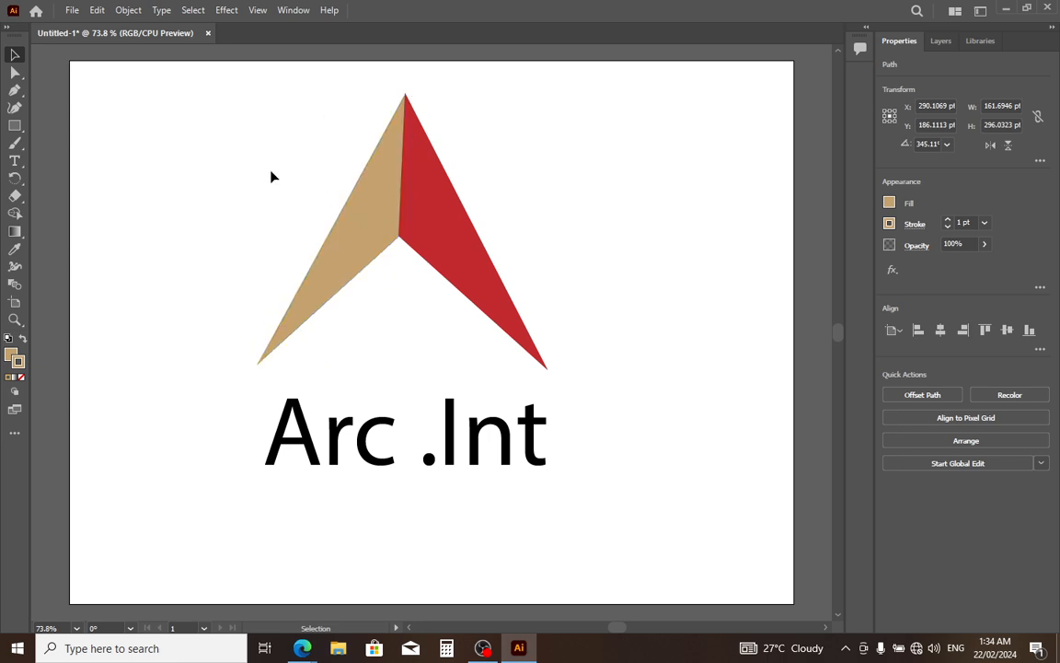
drag(262, 145, 547, 334)
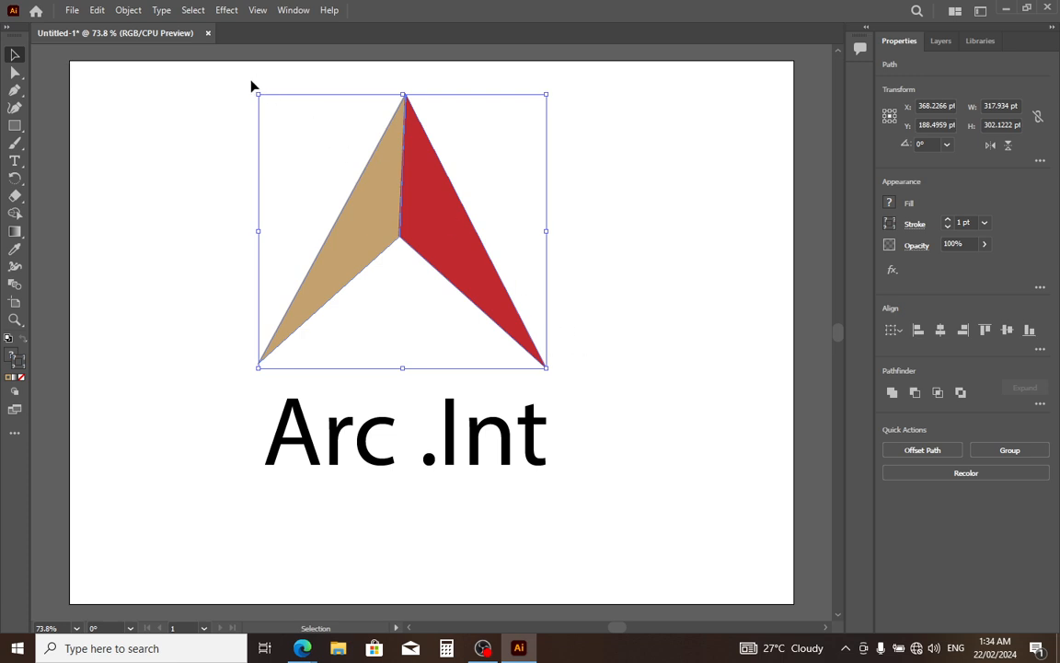
drag(249, 89, 133, 274)
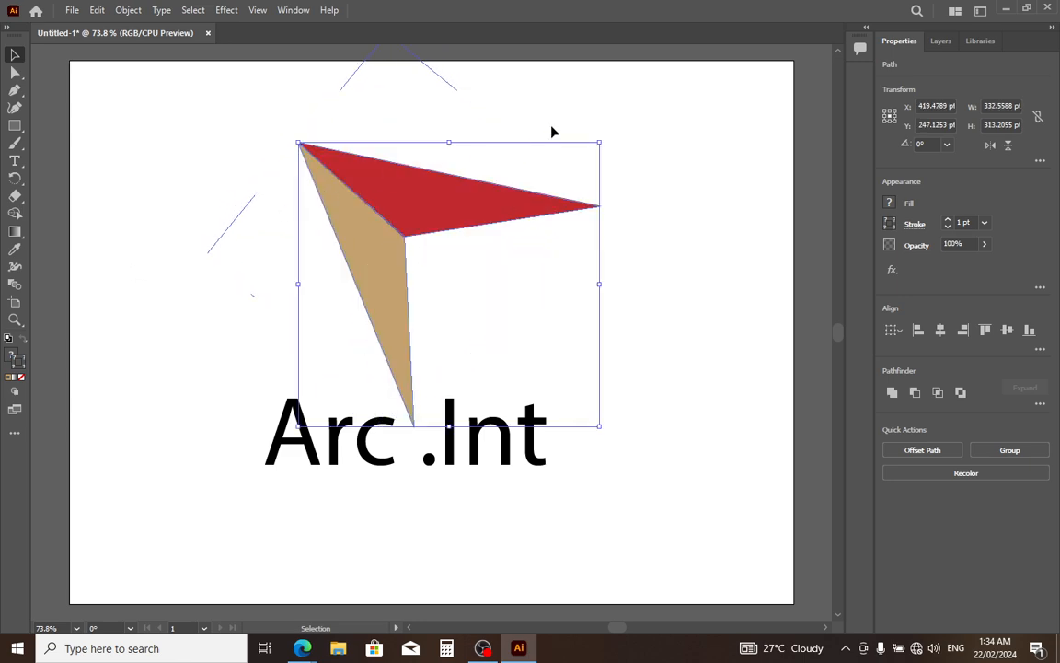
click(151, 161)
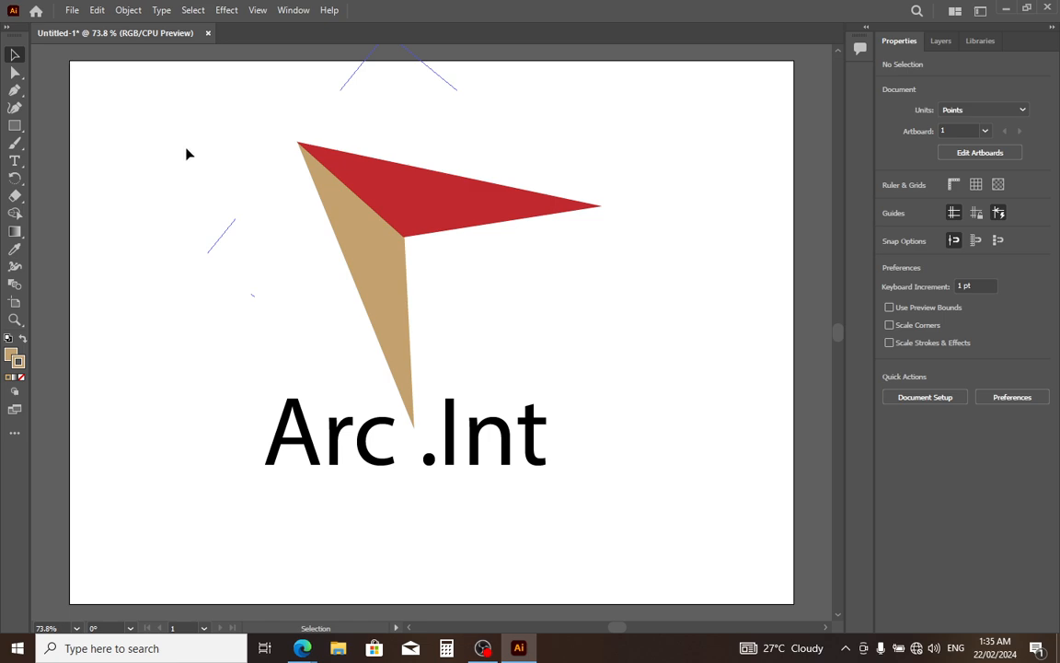
Step: Select only the two triangles and move them up 29 pt, clear of most of the text
drag(272, 118, 540, 411)
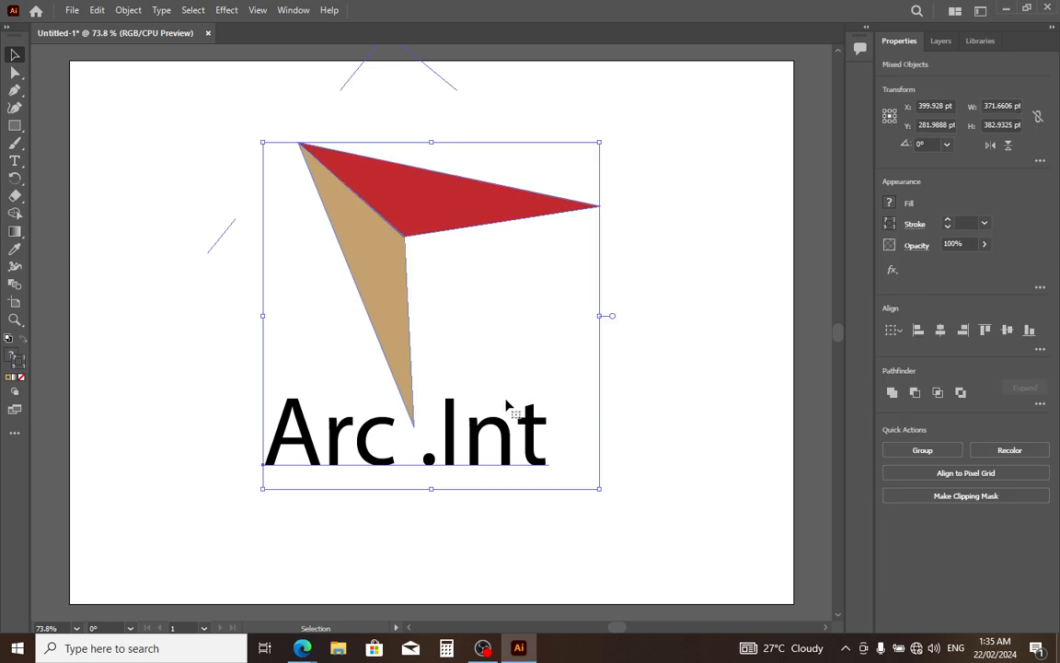
click(172, 202)
drag(202, 118, 545, 354)
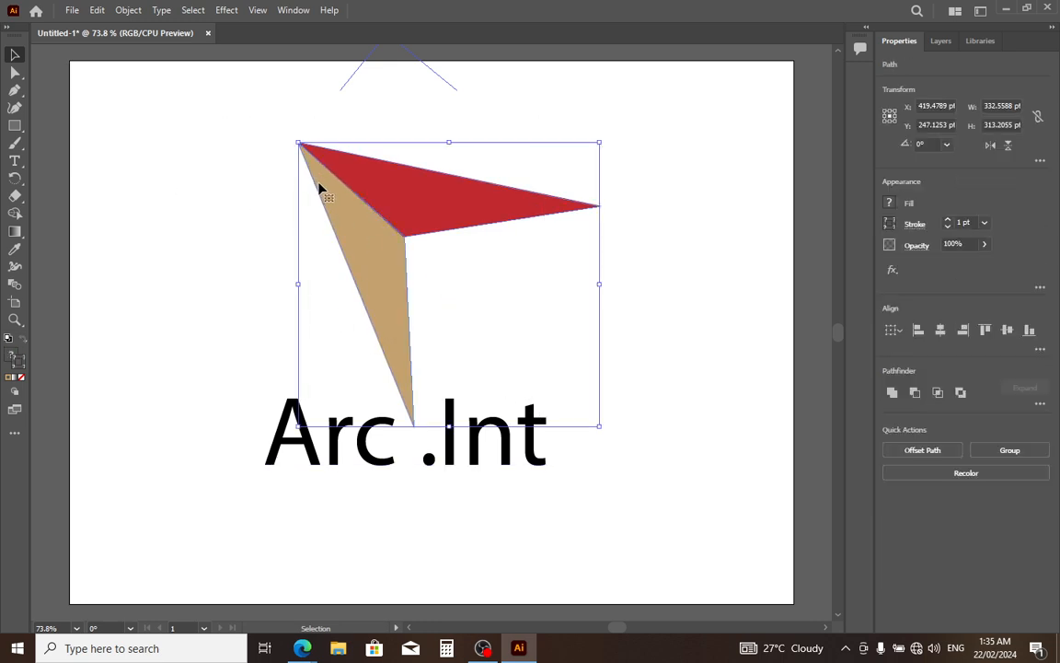
key(Up)
key(Up)
key(Up)
key(Up)
key(Up)
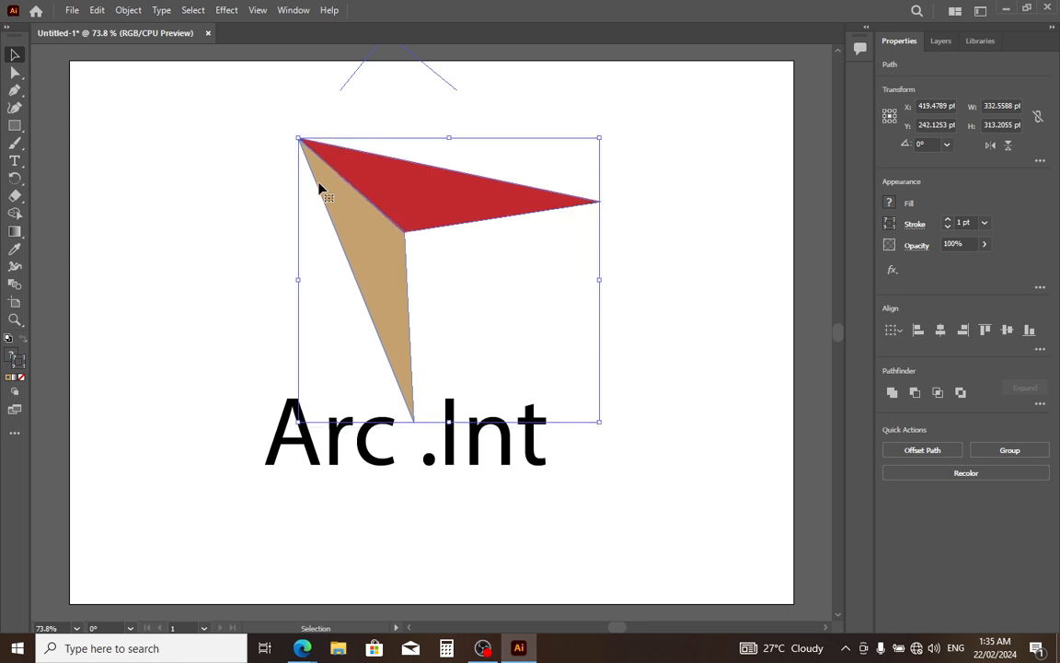
key(Up)
key(Up)
key(Up)
key(Up)
key(Up)
key(Up)
key(Up)
key(Up)
key(Up)
key(Up)
key(Up)
key(Up)
key(Up)
key(Up)
key(Up)
key(Up)
key(Up)
key(Up)
key(Up)
key(Up)
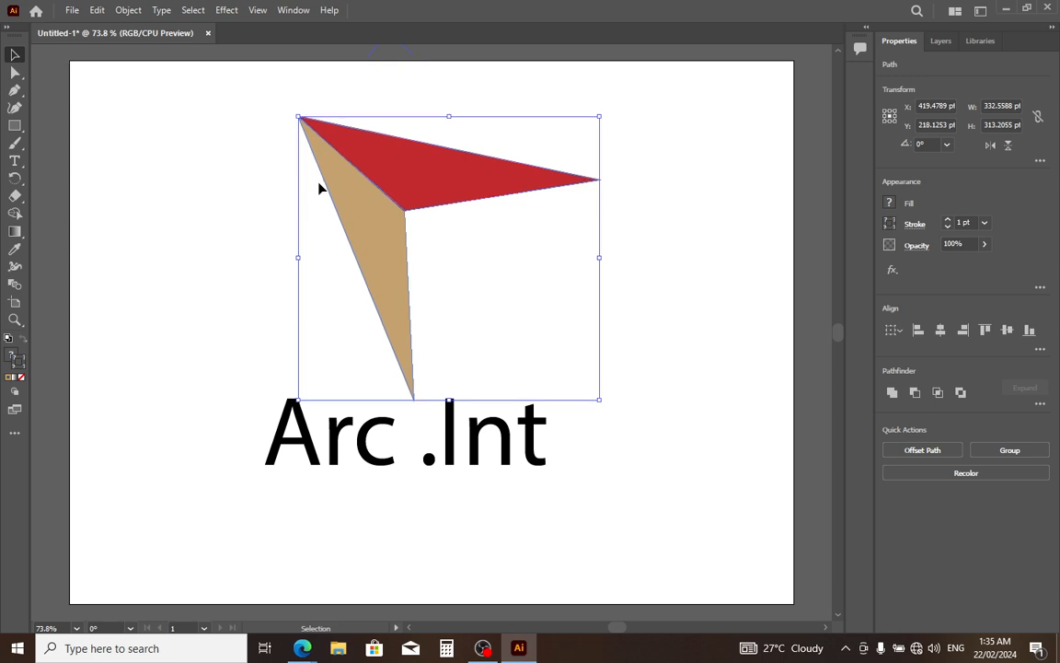
Step: Shift the two triangles 21 pt to the right and deselect them
key(Right)
key(Right)
key(Right)
key(Right)
key(Right)
key(Right)
key(Right)
key(Right)
key(Right)
key(Right)
key(Right)
key(Right)
key(Right)
key(Right)
key(Right)
key(Right)
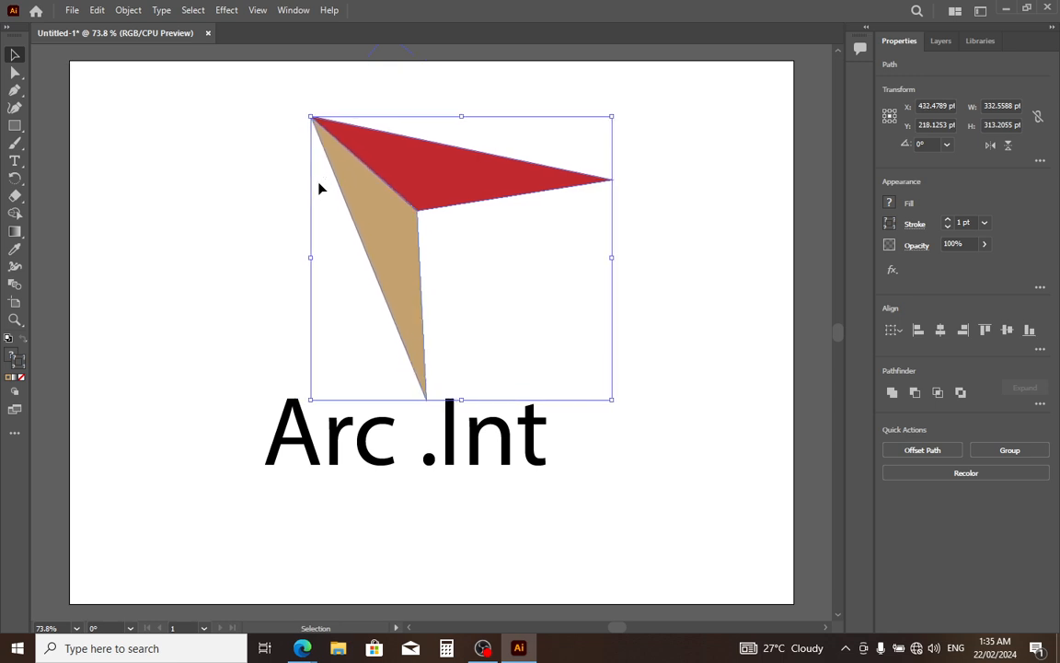
key(Right)
key(Right)
key(Right)
key(Right)
key(Right)
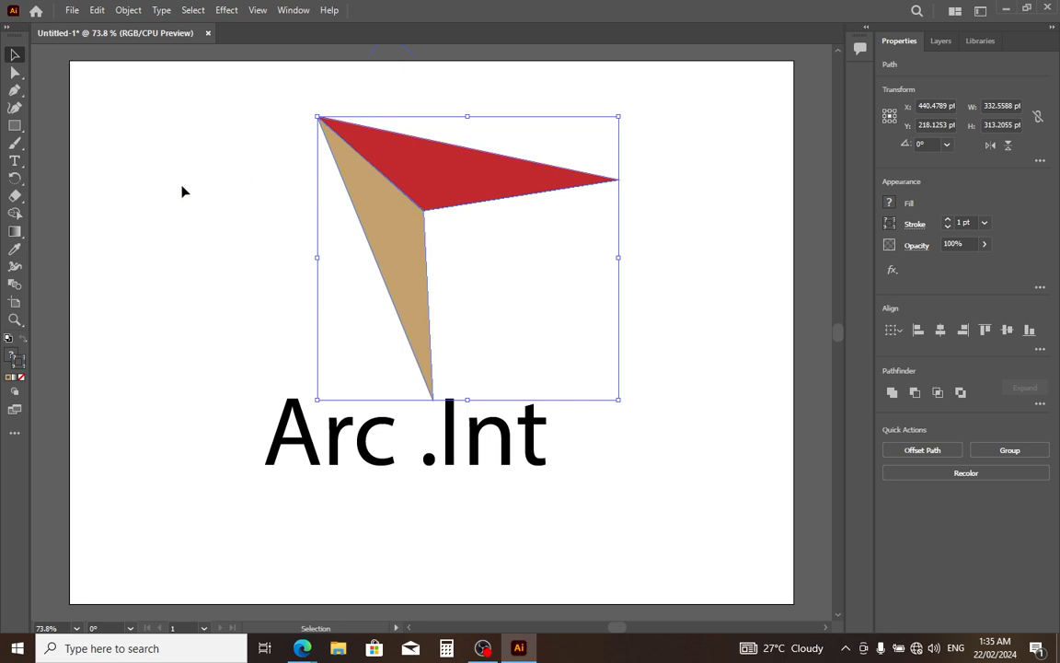
click(168, 156)
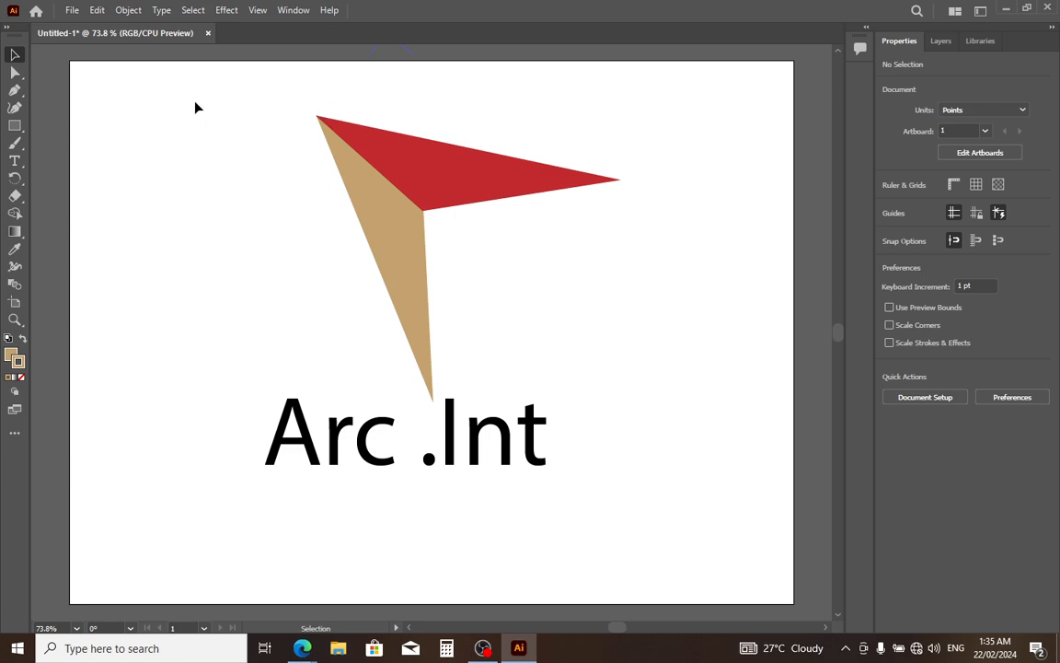
Step: Select the triangles and text together and stretch them to about 659 x 572 pt to fill most of the artboard
drag(196, 104, 577, 530)
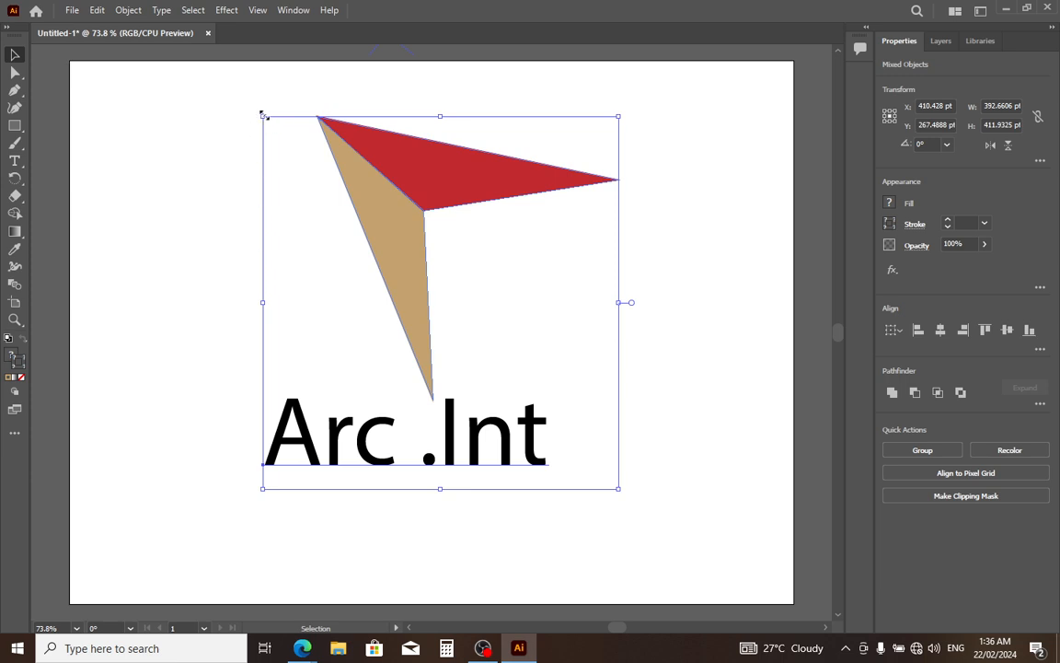
drag(263, 115, 138, 76)
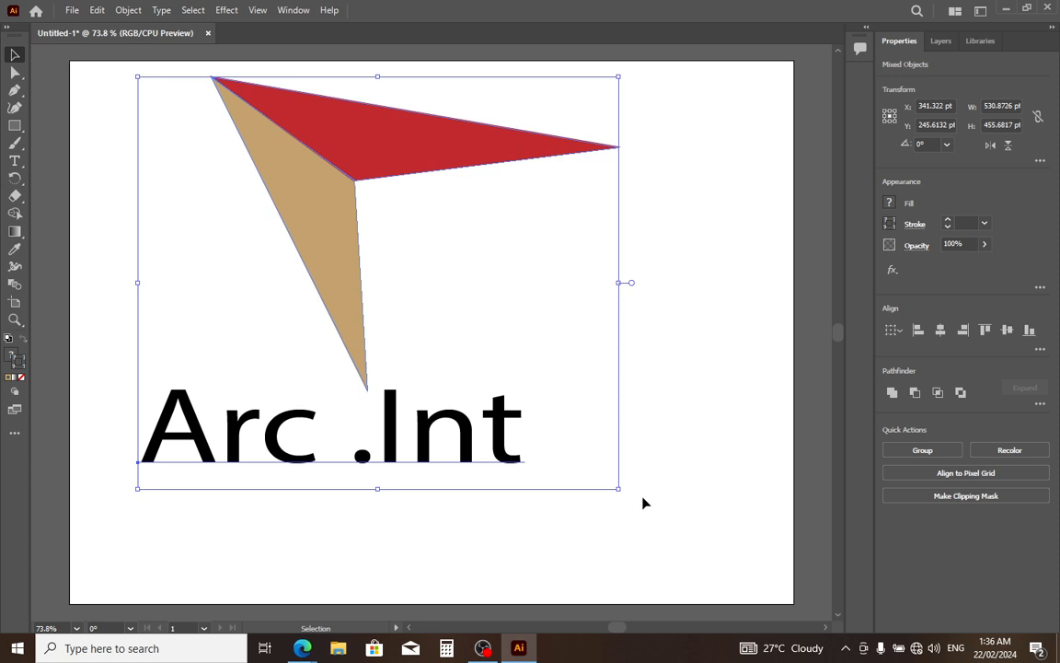
drag(618, 489, 768, 596)
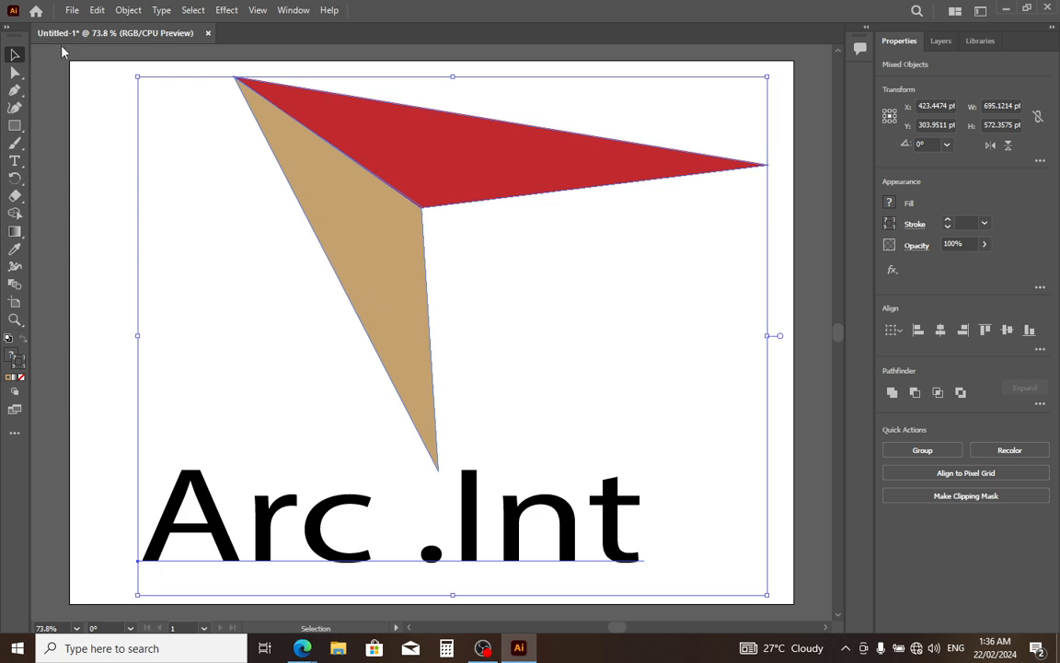
drag(769, 335, 690, 343)
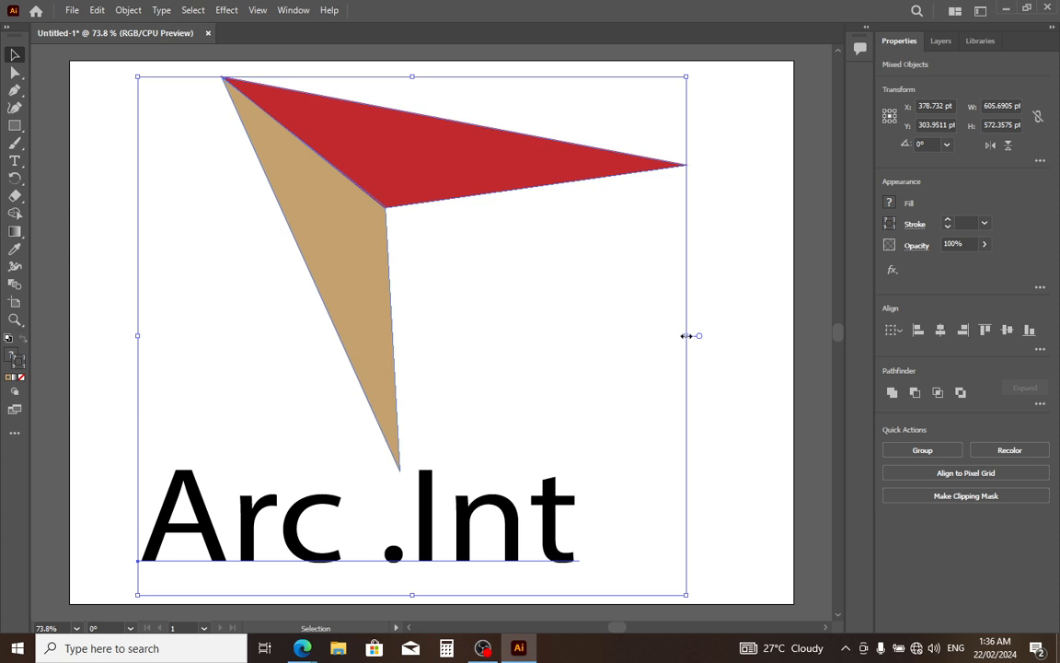
drag(687, 336, 738, 339)
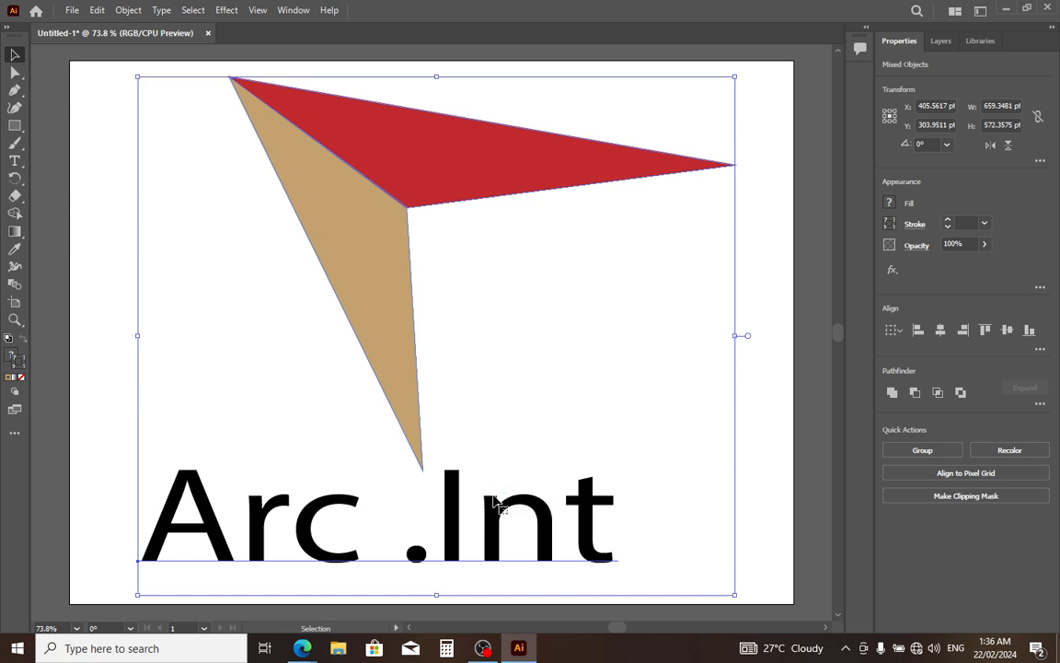
Step: Narrow the selected triangles and text from both sides to about 593 pt wide, keeping the height, and deselect them
scroll(737, 447, down, 1)
scroll(740, 445, down, 3)
scroll(741, 444, up, 3)
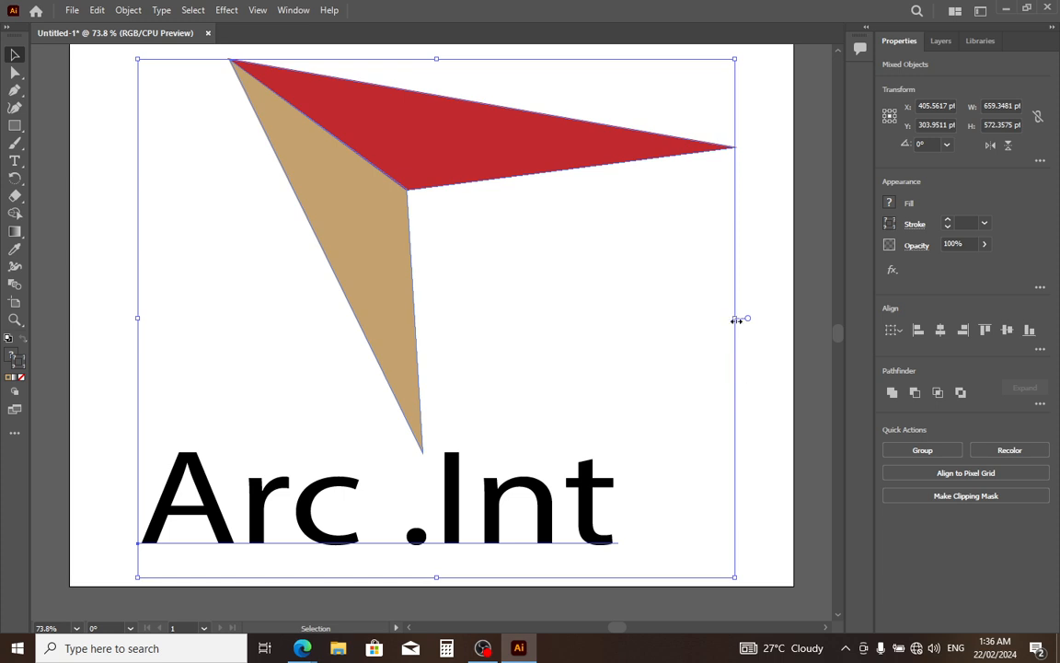
drag(736, 319, 709, 319)
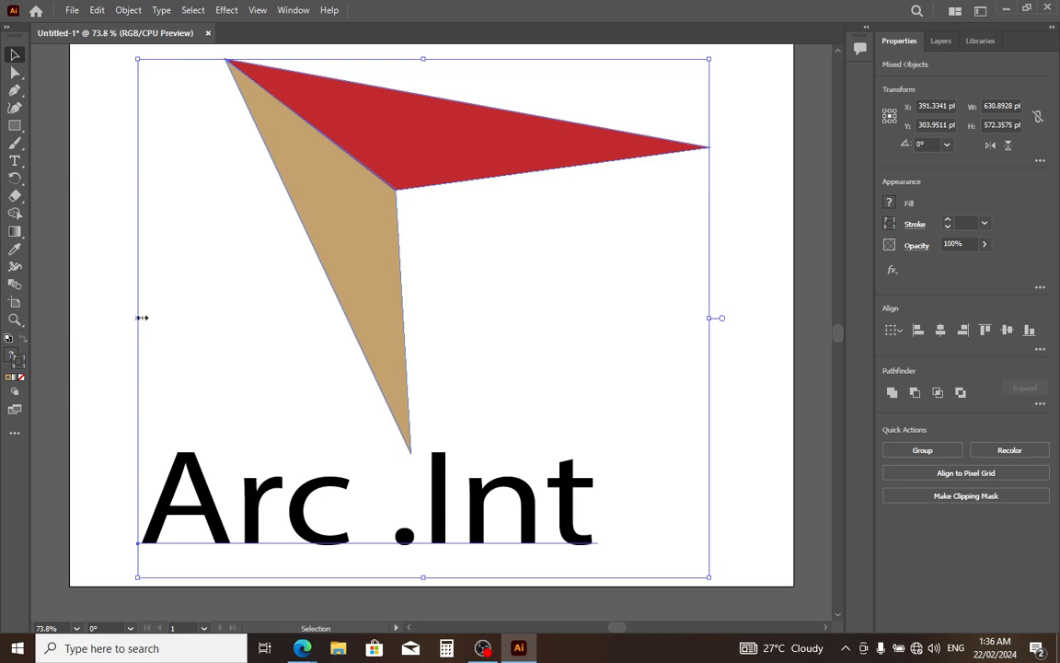
drag(137, 317, 162, 317)
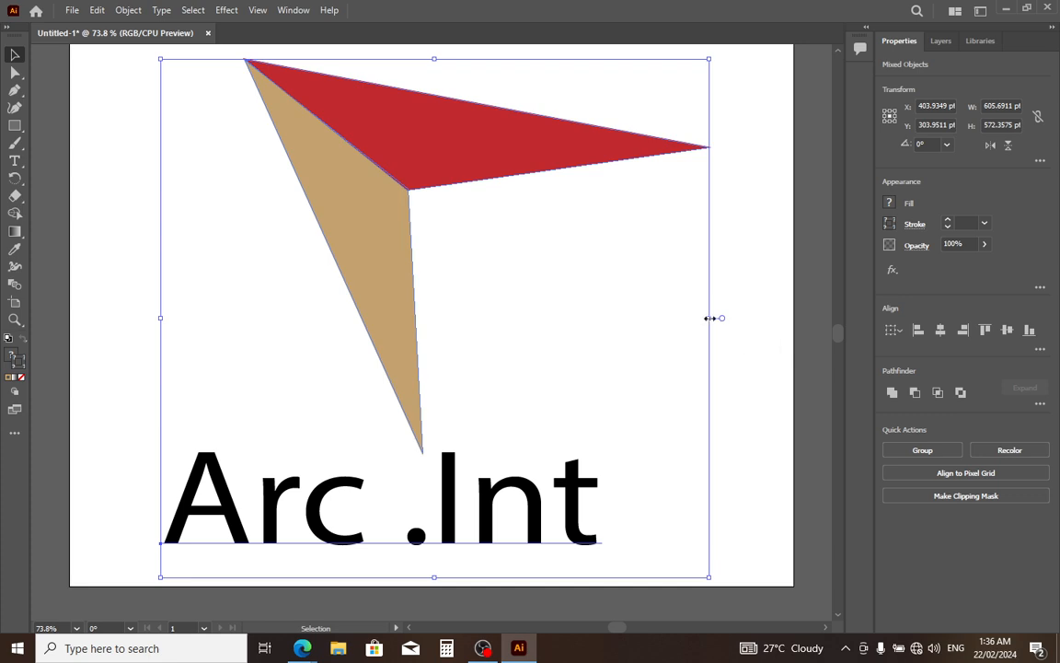
drag(707, 318, 699, 319)
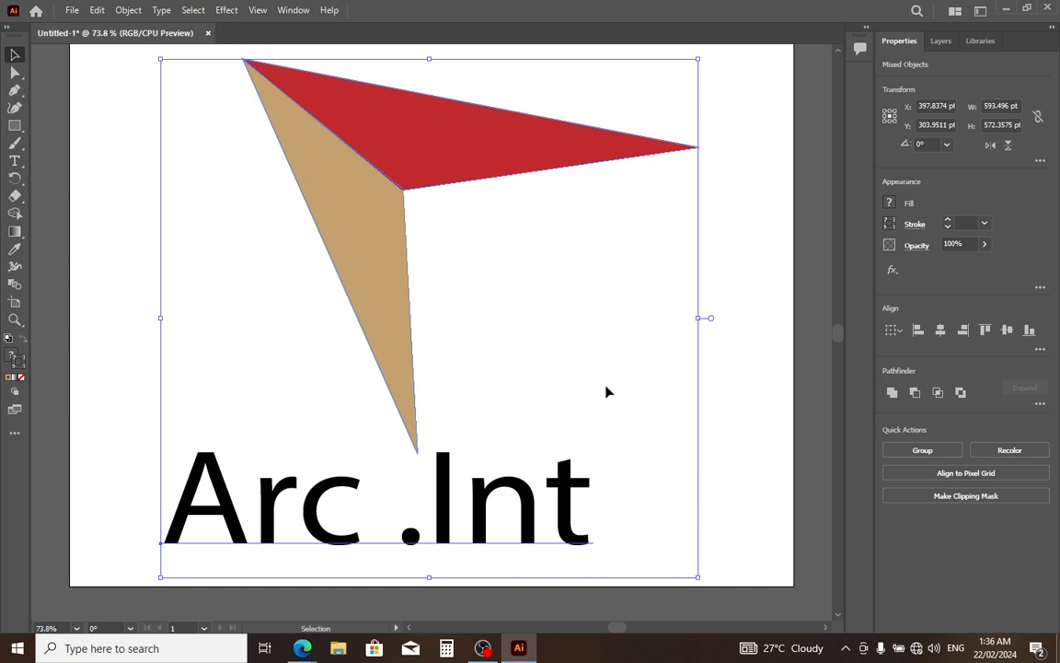
click(45, 123)
Step: Look over the whole logo on the artboard, from the red and tan arrowhead to the text beneath it
scroll(642, 334, up, 2)
scroll(645, 334, down, 2)
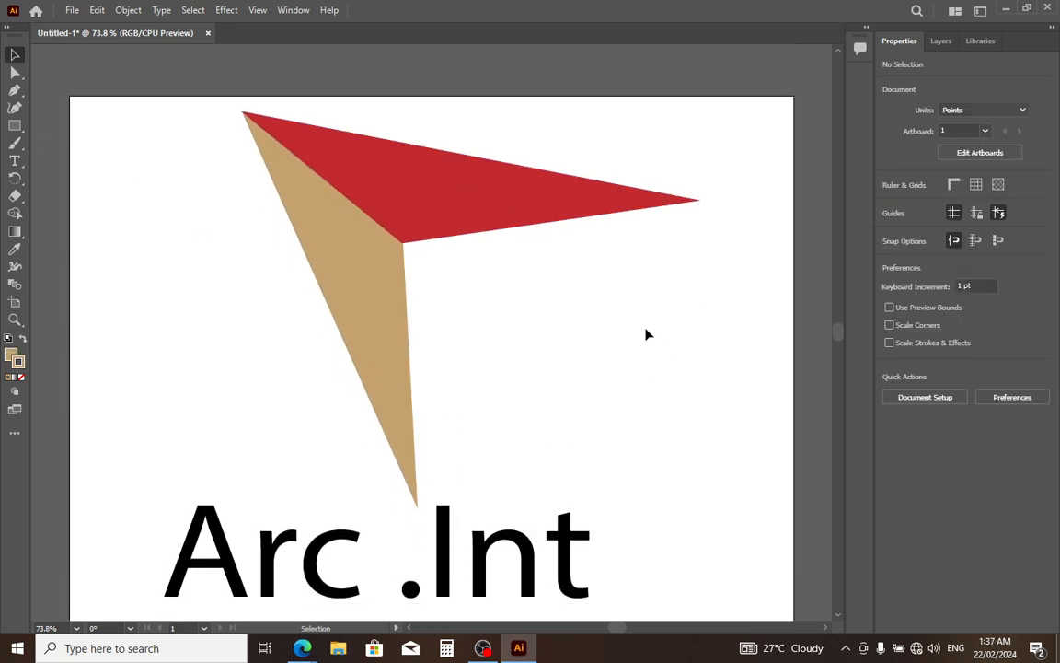
scroll(647, 334, up, 1)
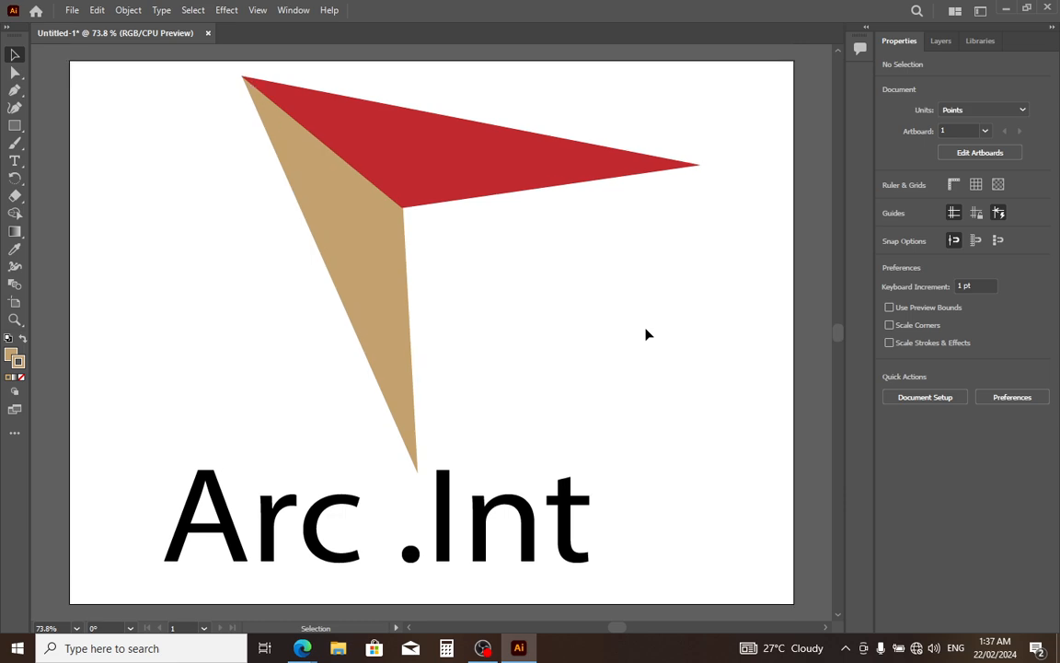
scroll(647, 334, up, 3)
scroll(647, 334, down, 4)
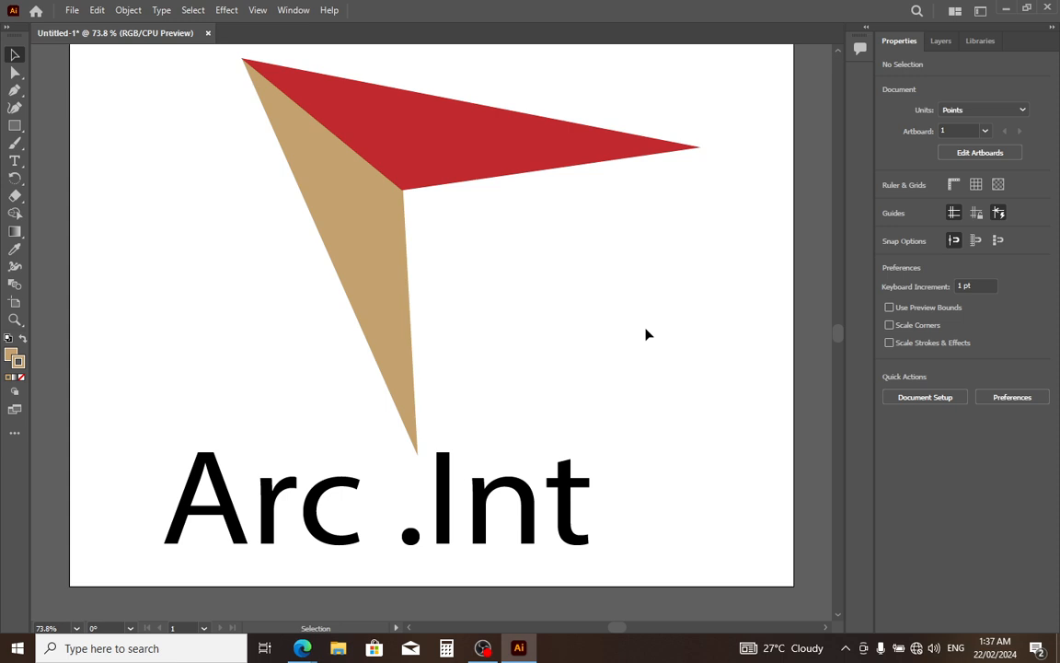
scroll(647, 334, up, 2)
scroll(647, 334, down, 2)
scroll(647, 334, up, 2)
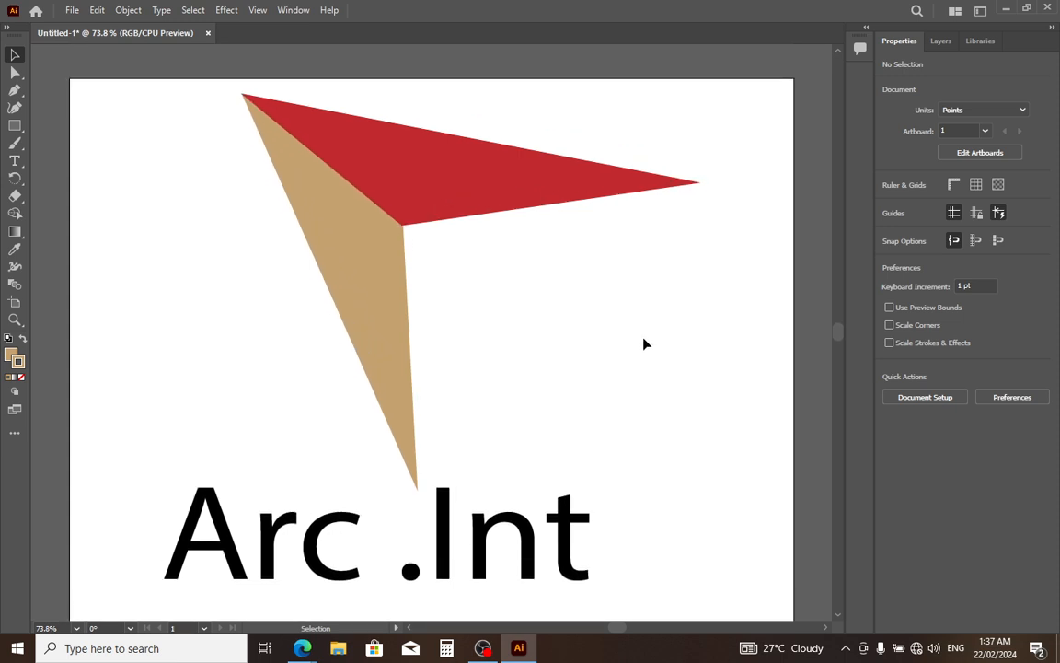
scroll(645, 343, up, 3)
scroll(642, 344, down, 3)
Step: Export the logo to the Desktop as a PNG named "Arc international logo", at Screen (72 ppi) resolution with a transparent background
click(71, 11)
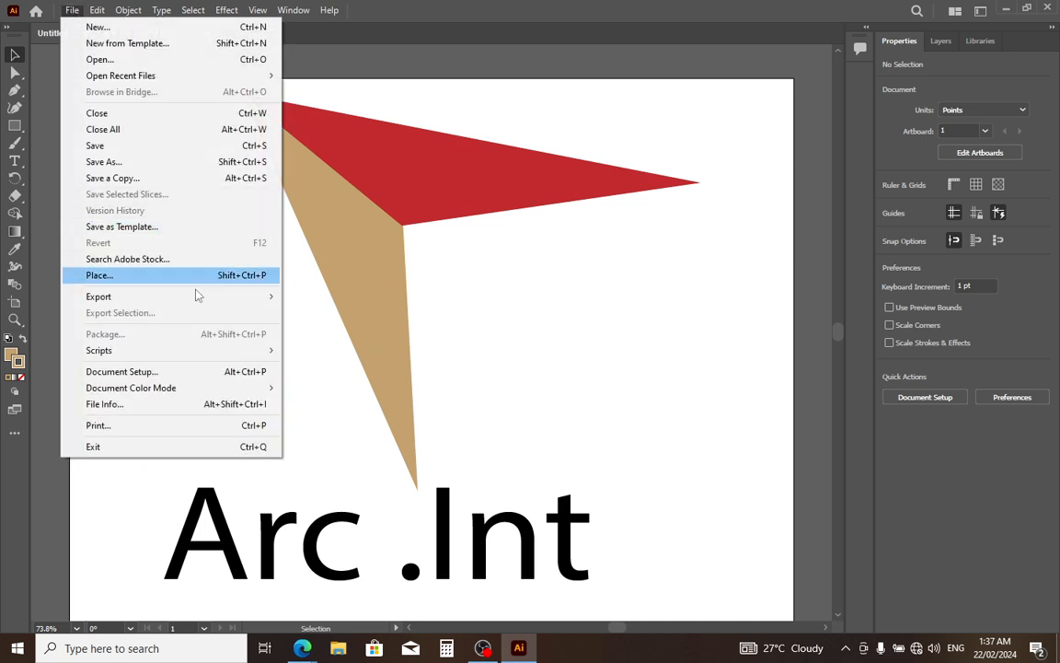
mouse_move(123, 297)
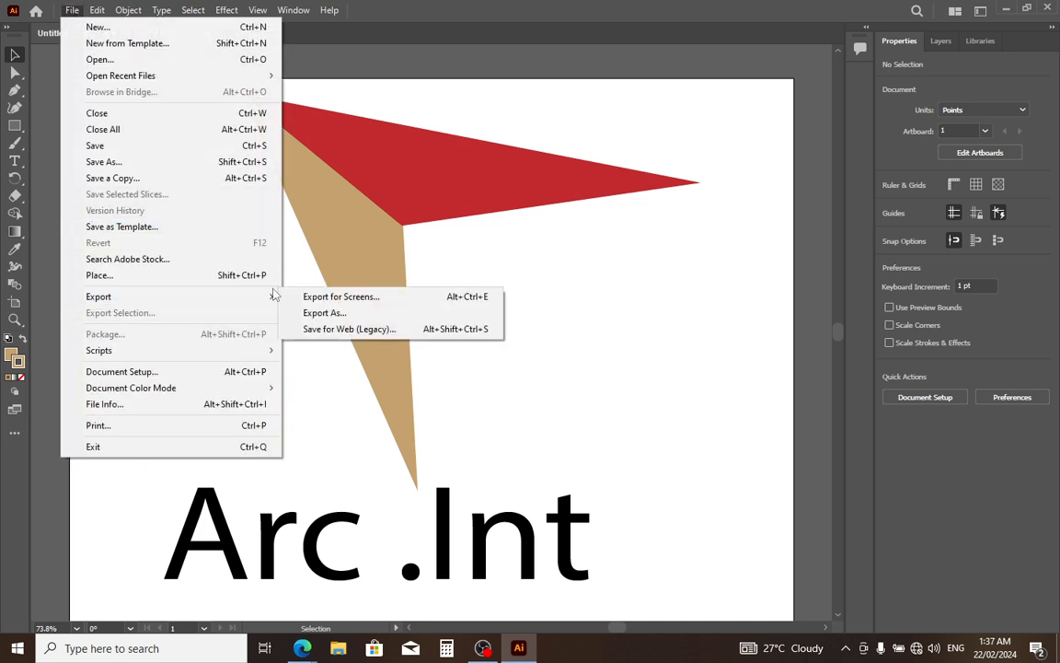
click(357, 327)
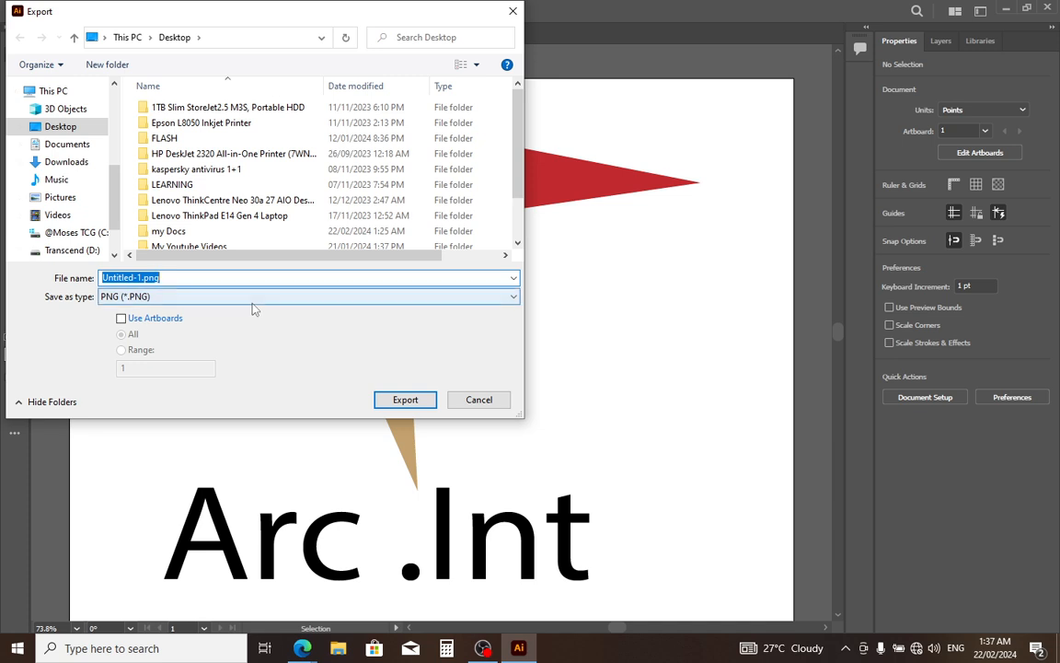
text(A)
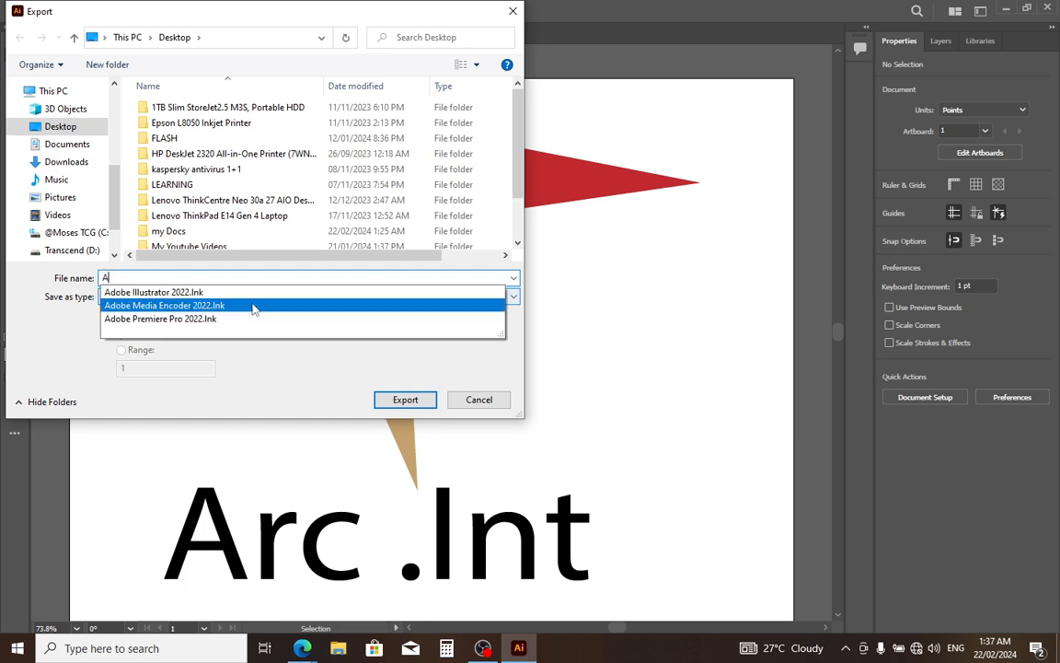
key(Escape)
text(rc)
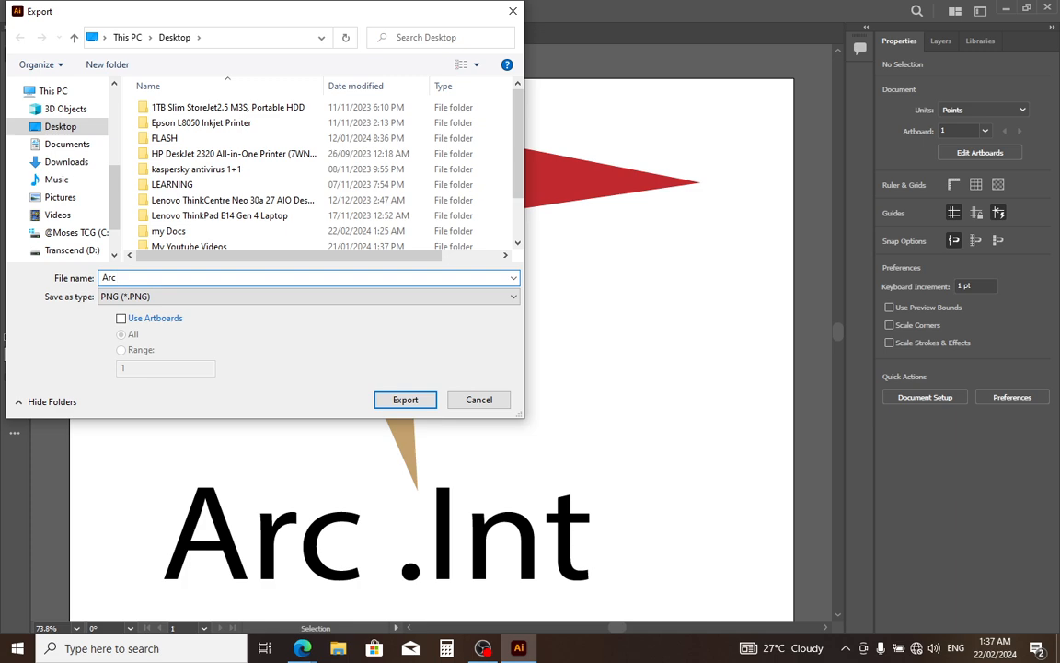
text( international logo)
click(401, 405)
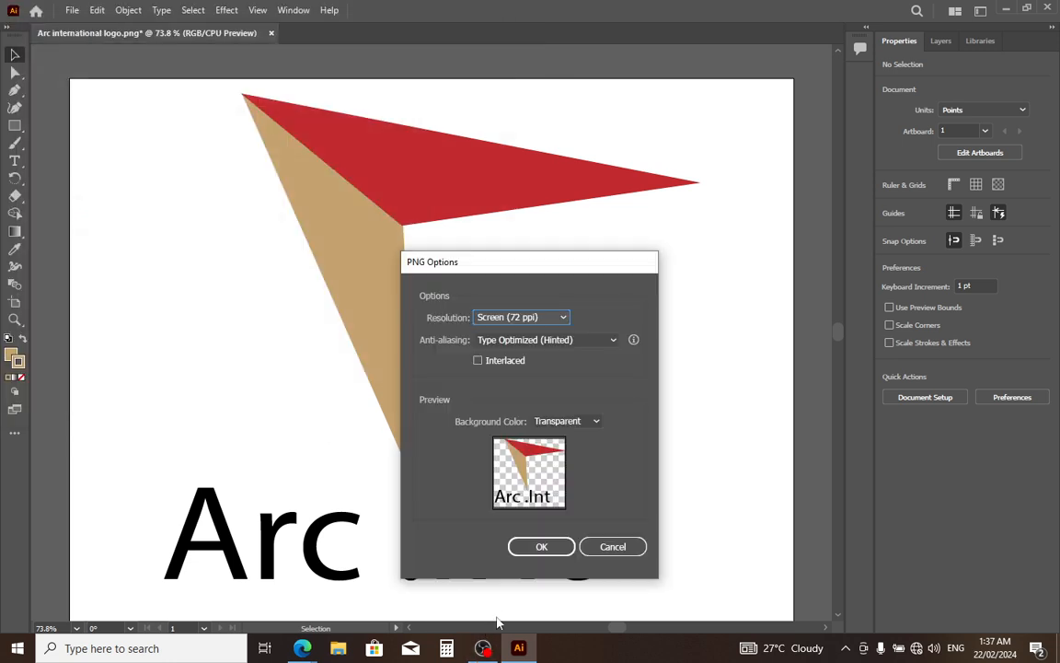
click(543, 546)
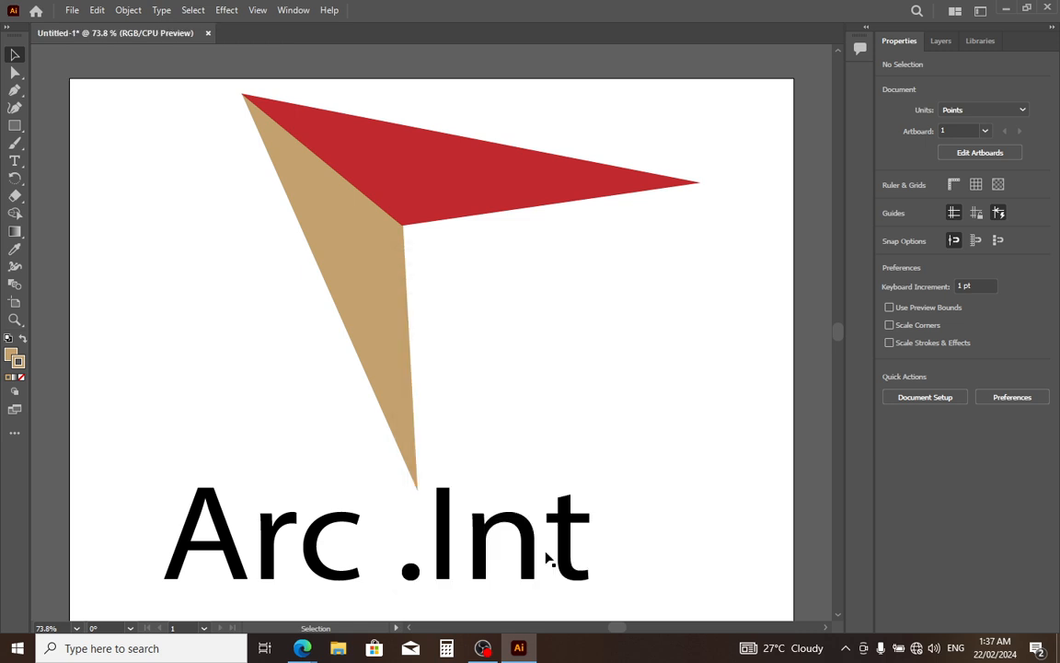
Step: Minimize the drawing program, view the exported "Arc international logo.png" from the desktop in a maximized Photos window, and close it
click(1006, 9)
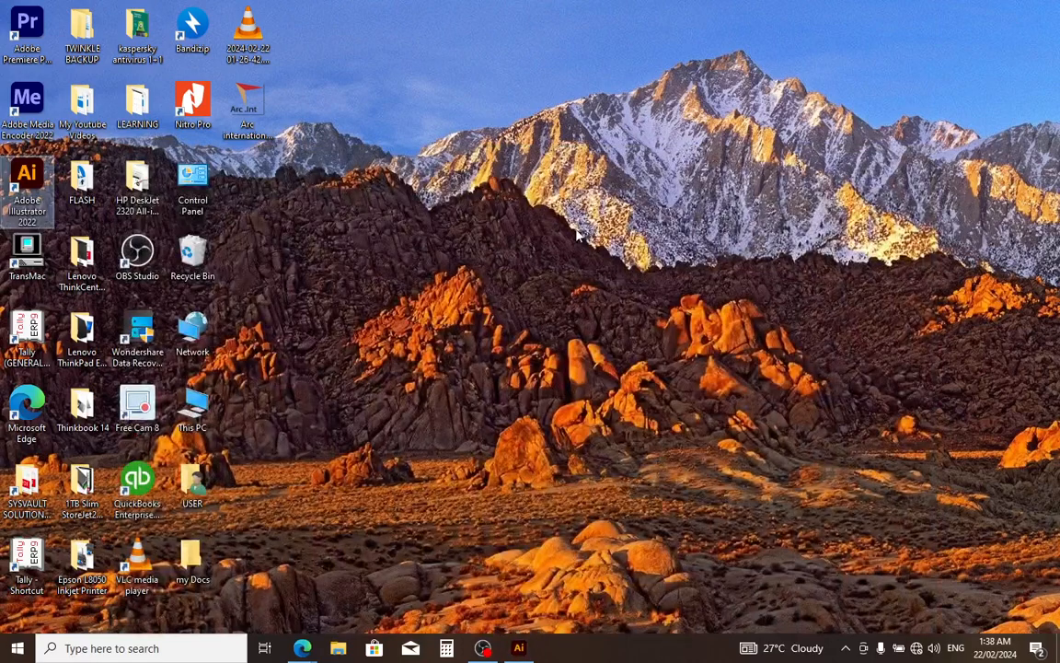
double_click(226, 96)
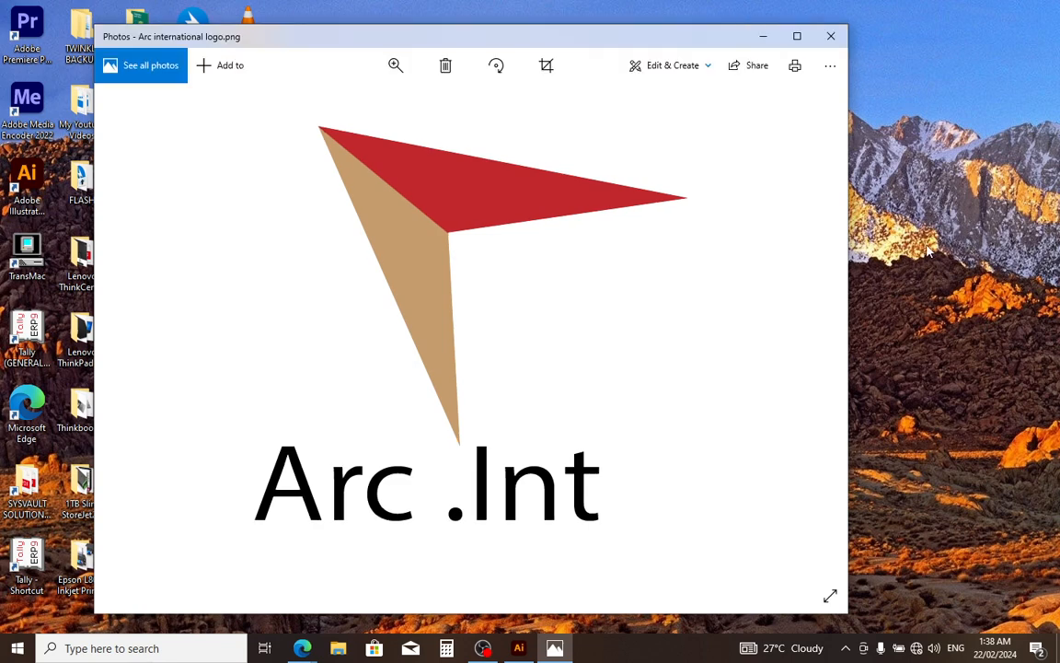
click(797, 36)
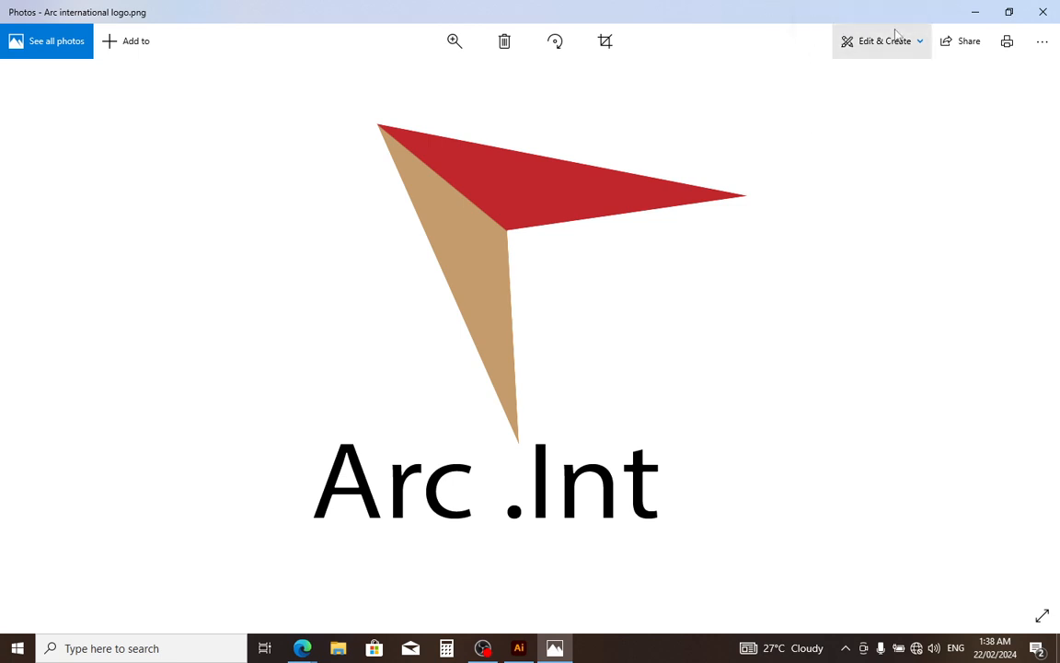
click(1040, 14)
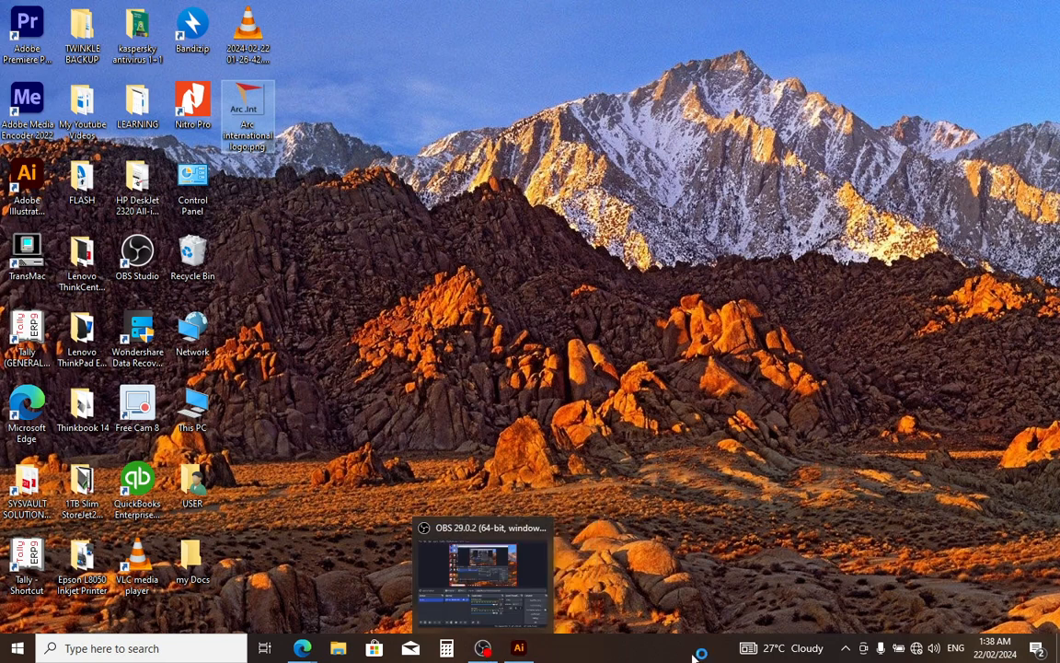
click(846, 648)
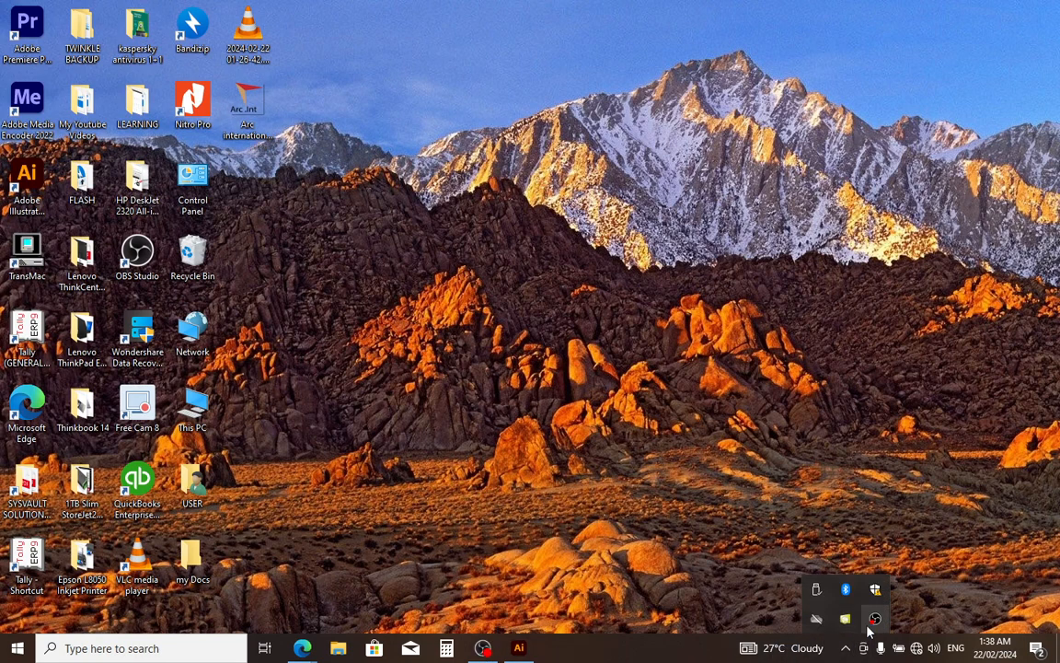